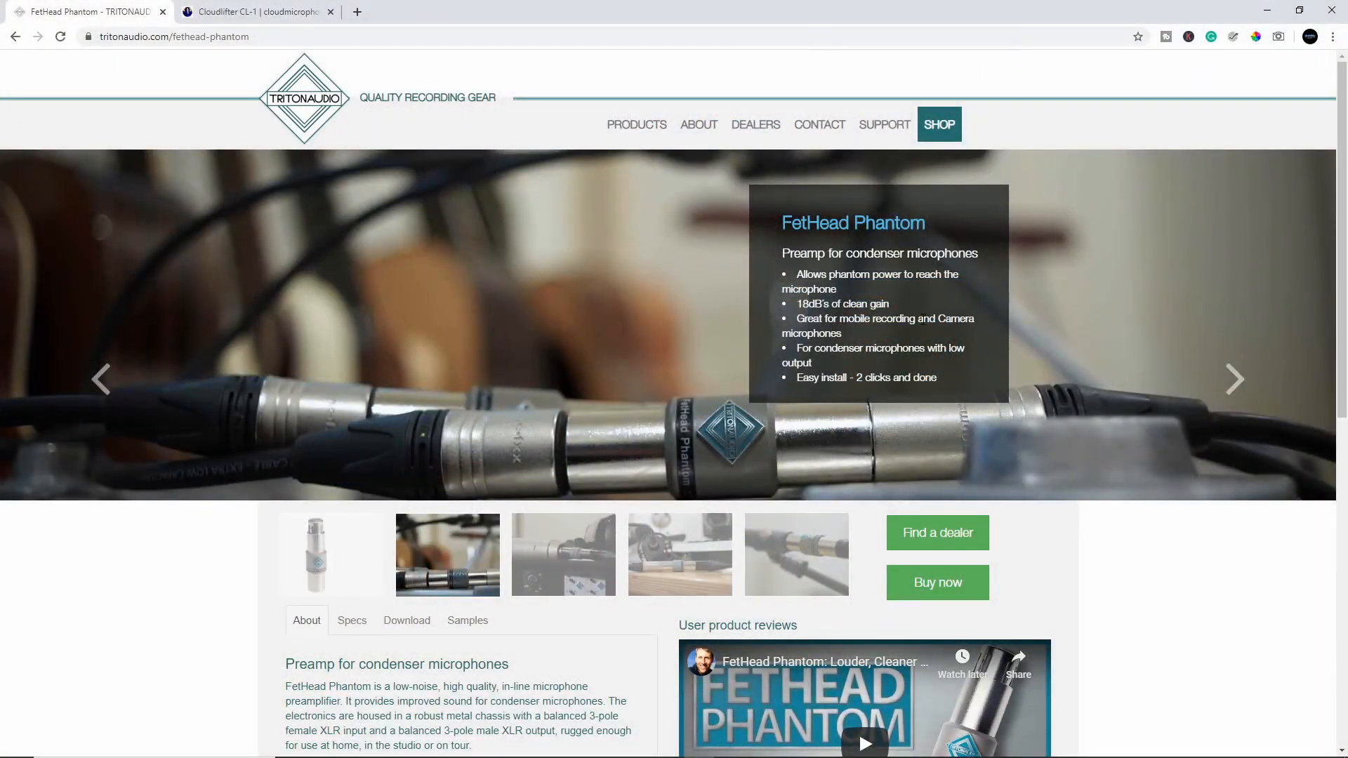
Review the FetHead Phantom product page, highlighting the 18dB's of clean gain line and examining the description below the gallery
drag(799, 304, 890, 306)
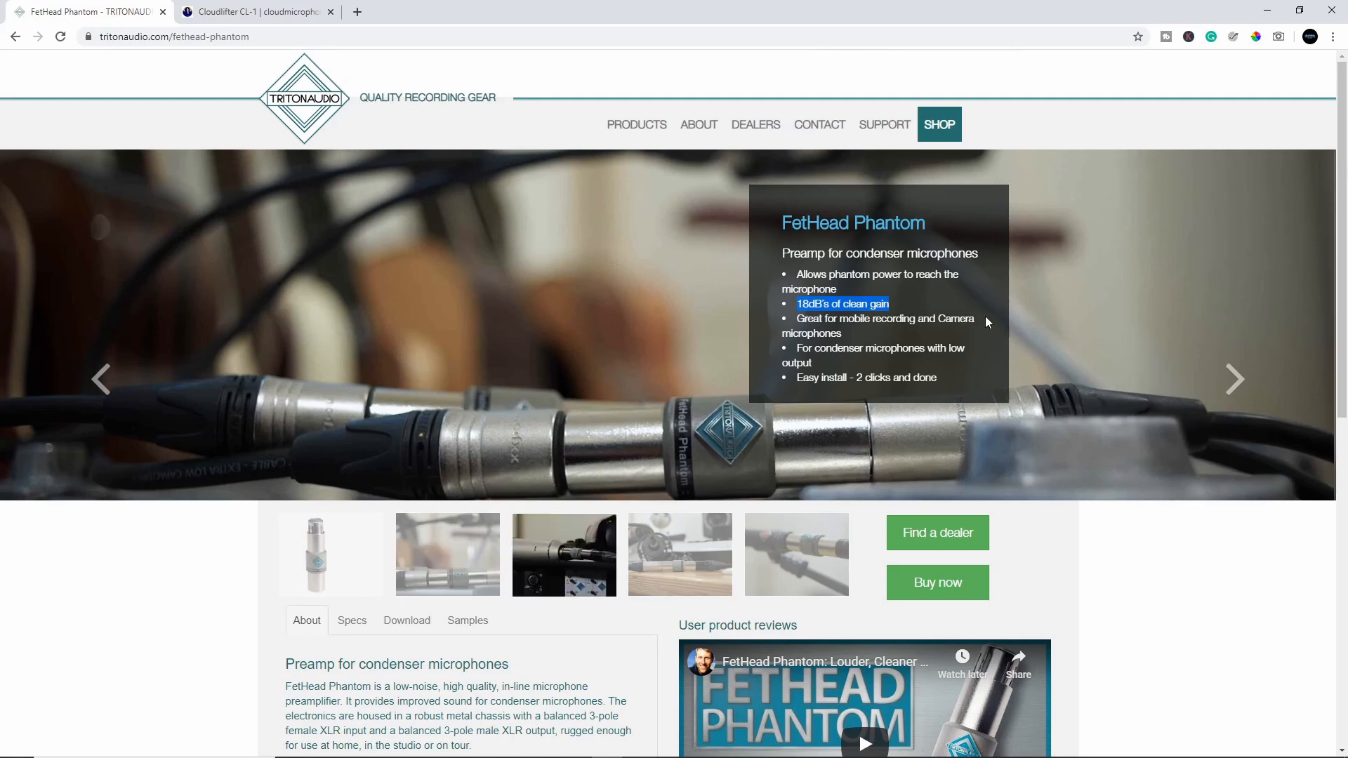
scroll(1005, 322, down, 4)
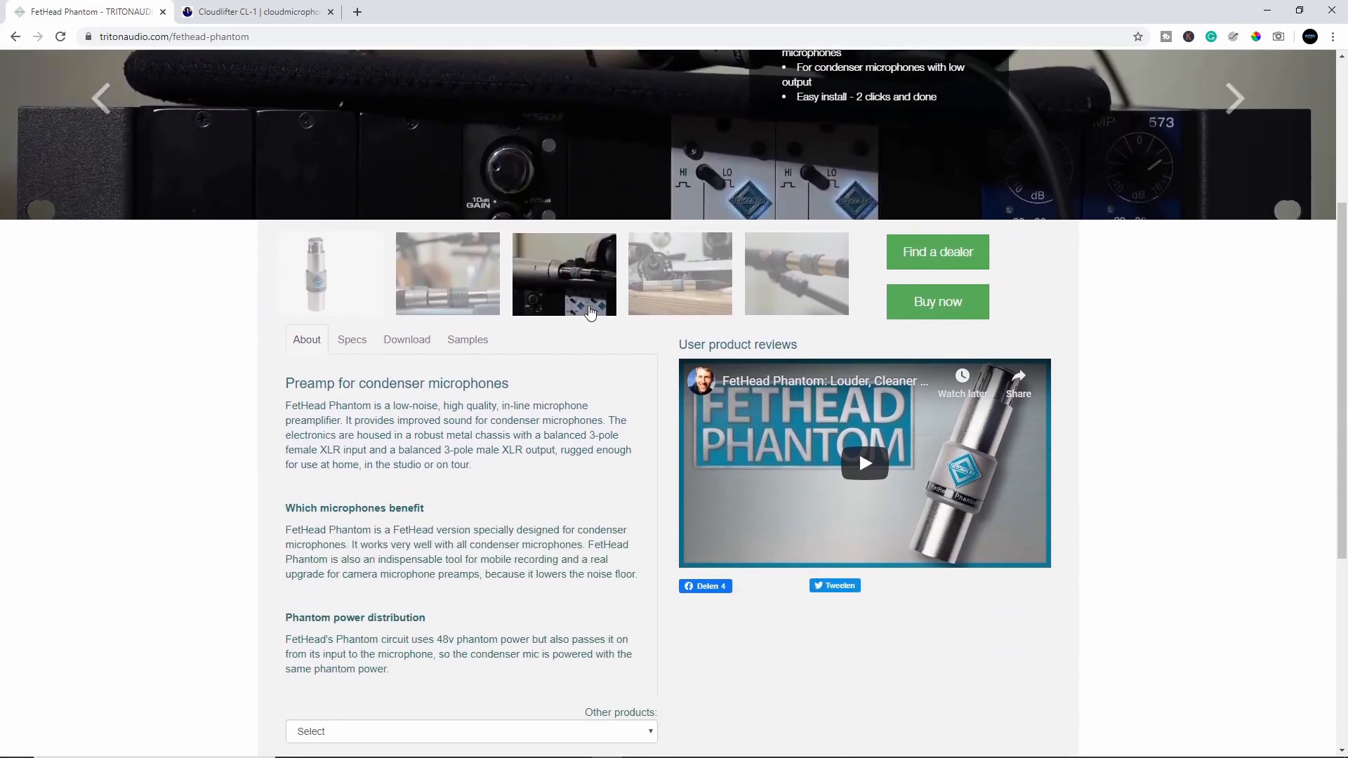
scroll(590, 416, up, 3)
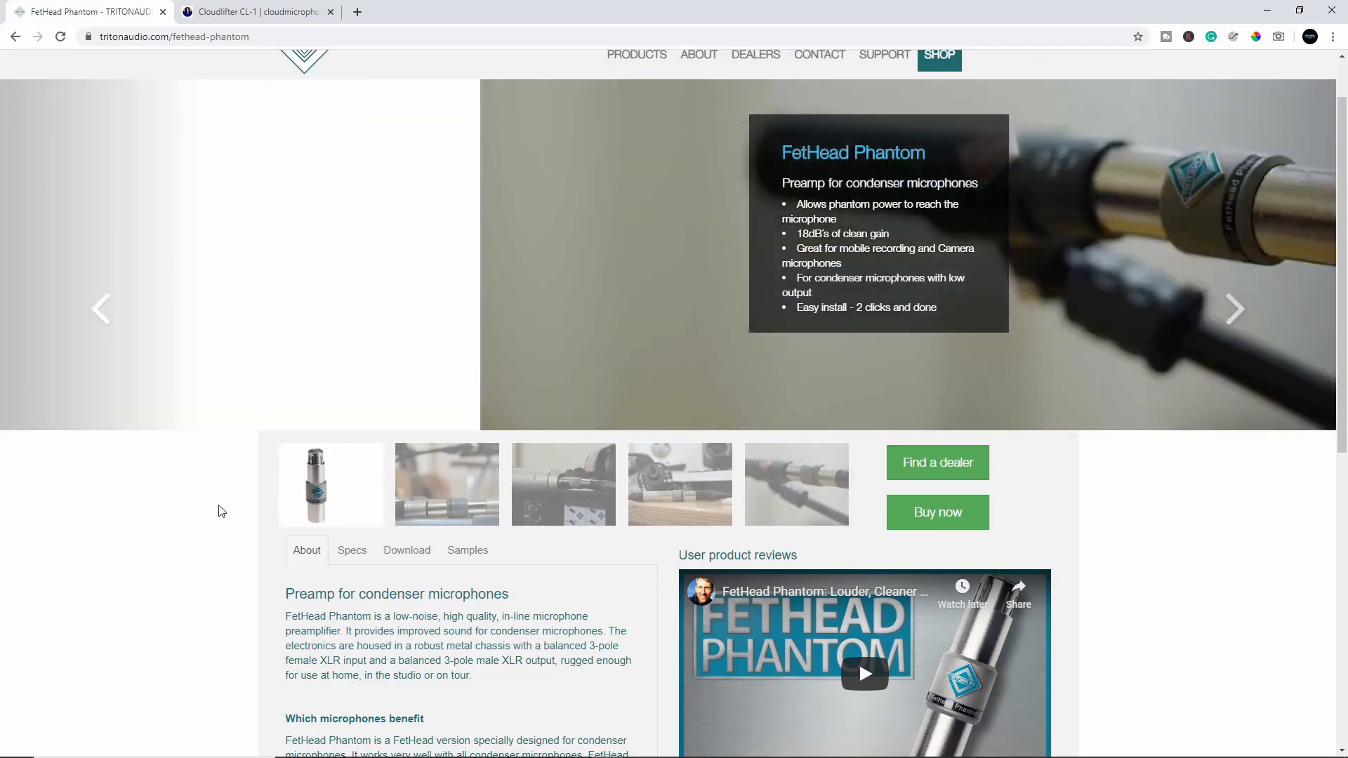
scroll(157, 527, down, 3)
scroll(158, 526, down, 4)
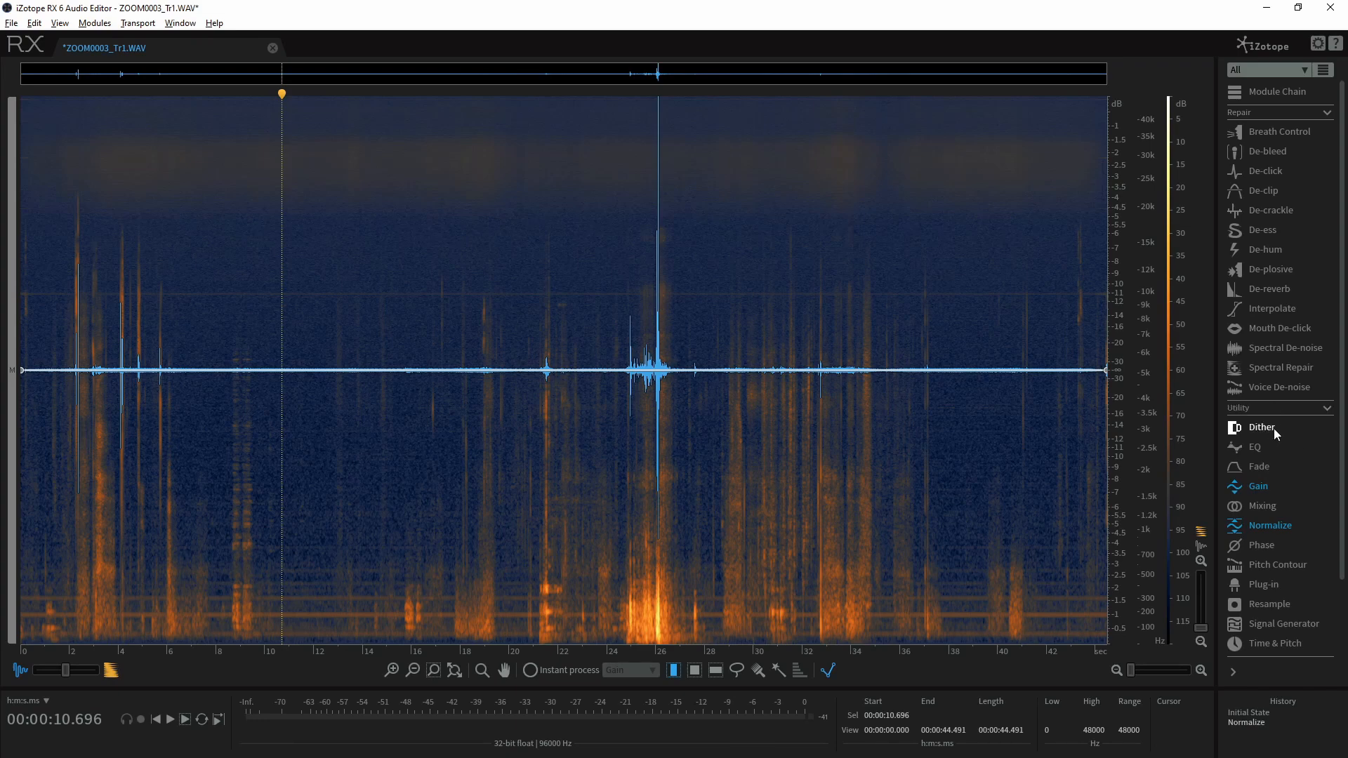
Learn a noise profile with Spectral De-noise from the quiet section between about 10.6 and 14.8 seconds
click(1283, 350)
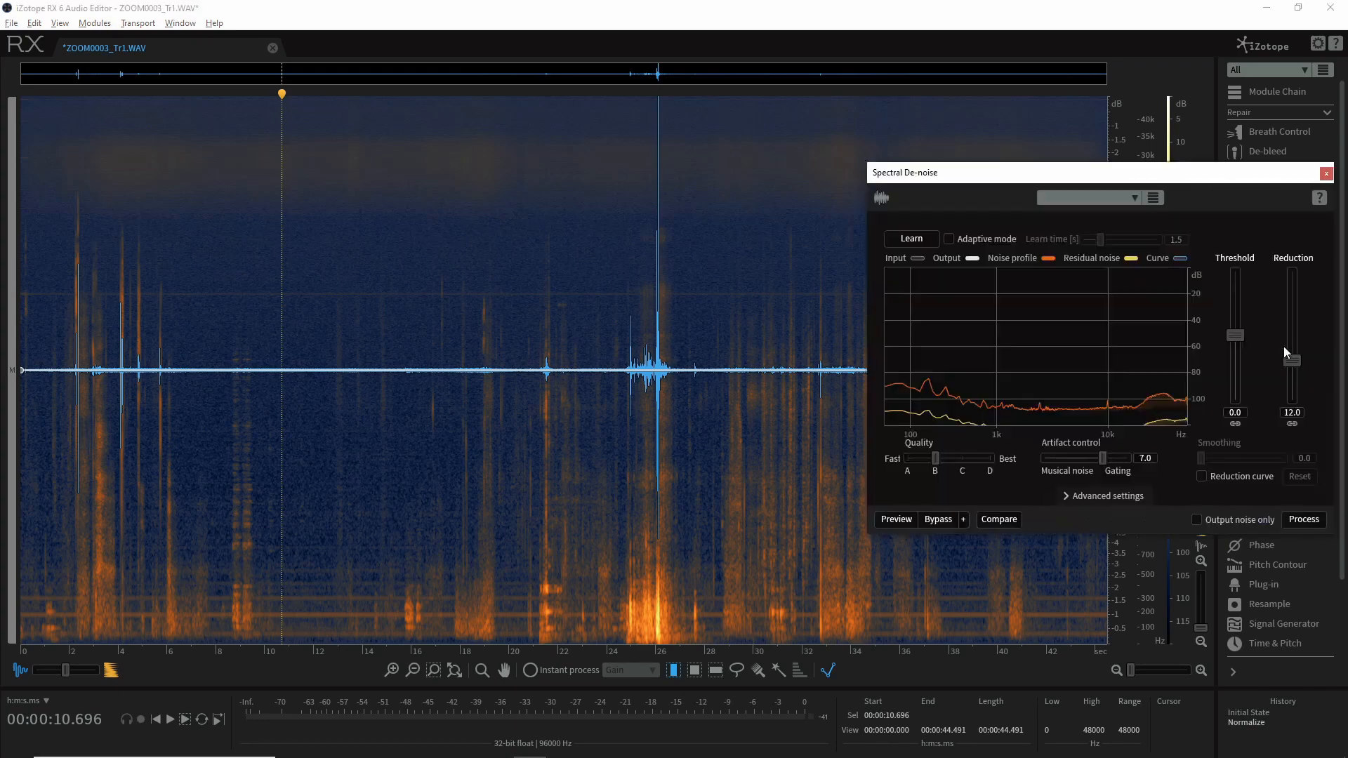
drag(1137, 172, 972, 141)
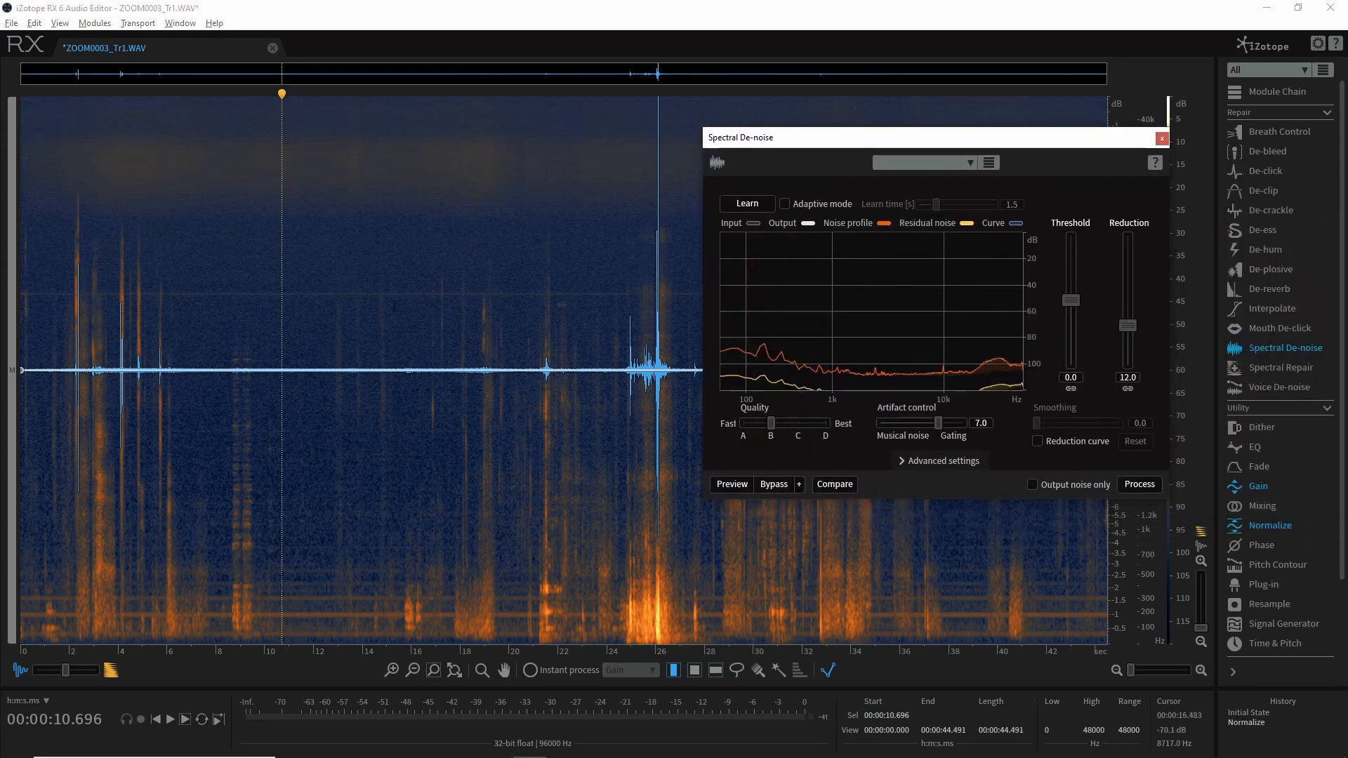
scroll(307, 328, up, 3)
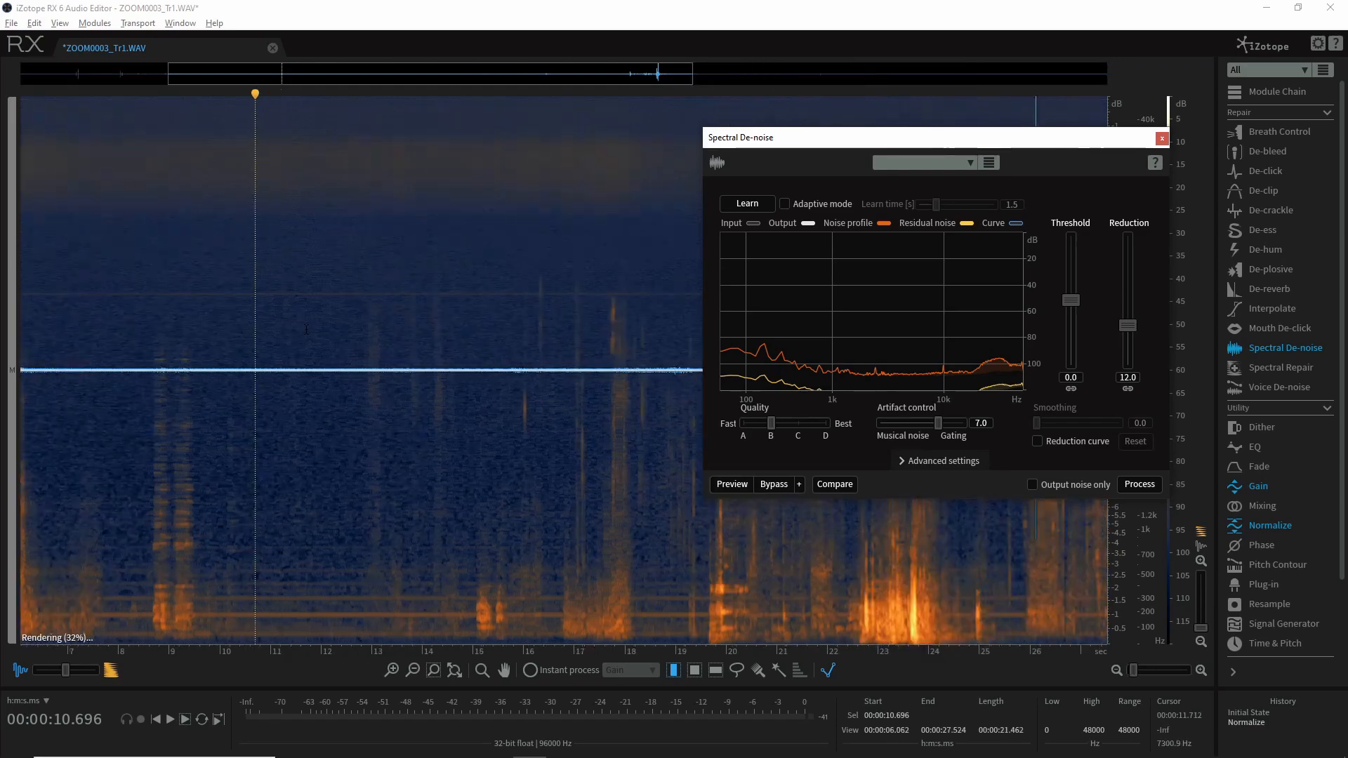
drag(249, 365, 462, 365)
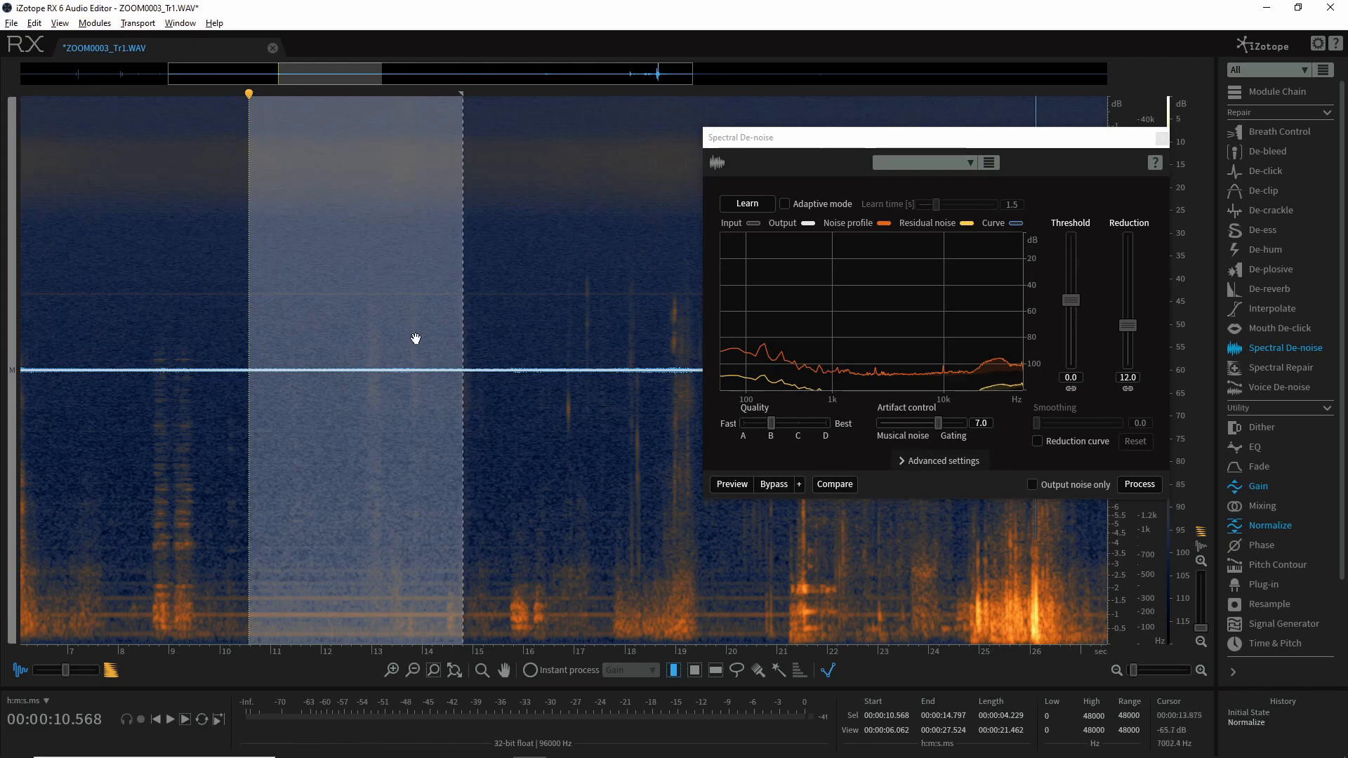
click(746, 204)
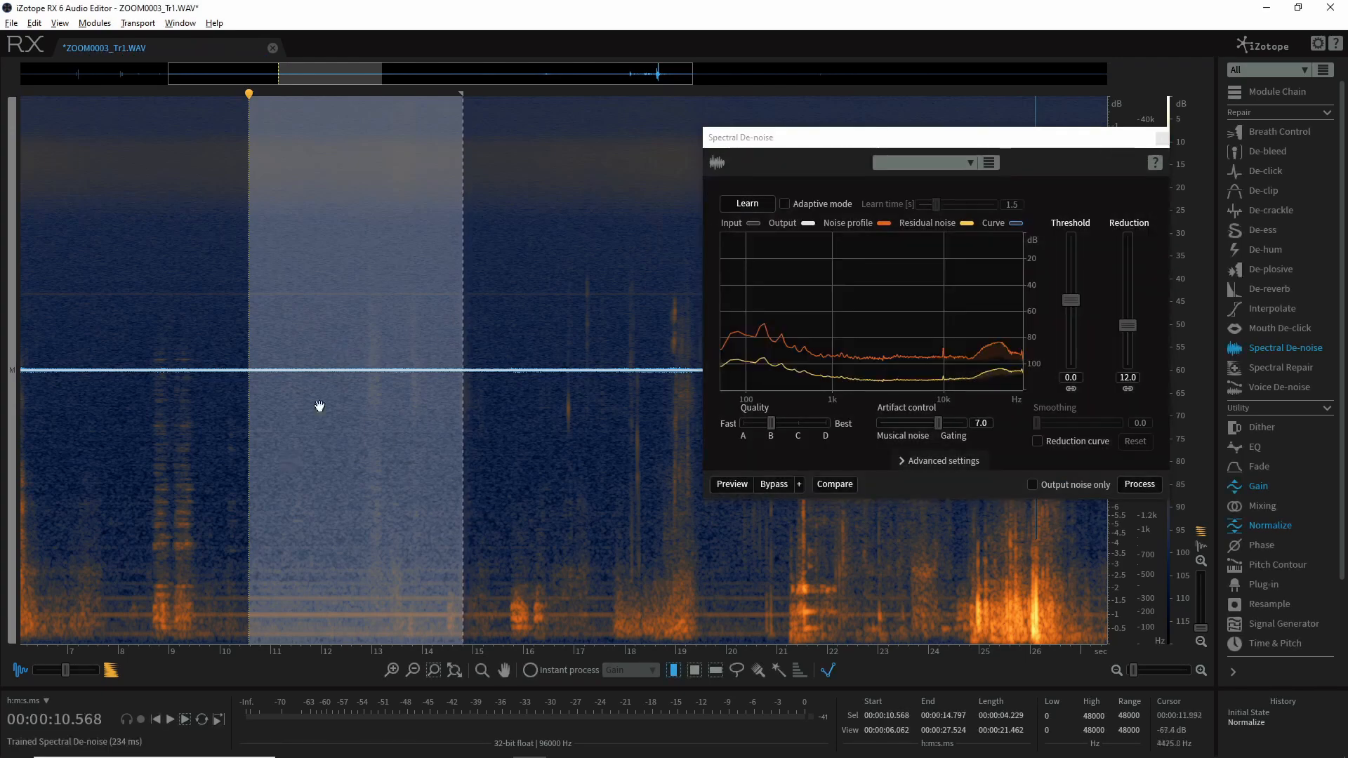
Select the entire recording and process it with Spectral De-noise at threshold 0.0 and reduction 12.0
scroll(411, 366, down, 5)
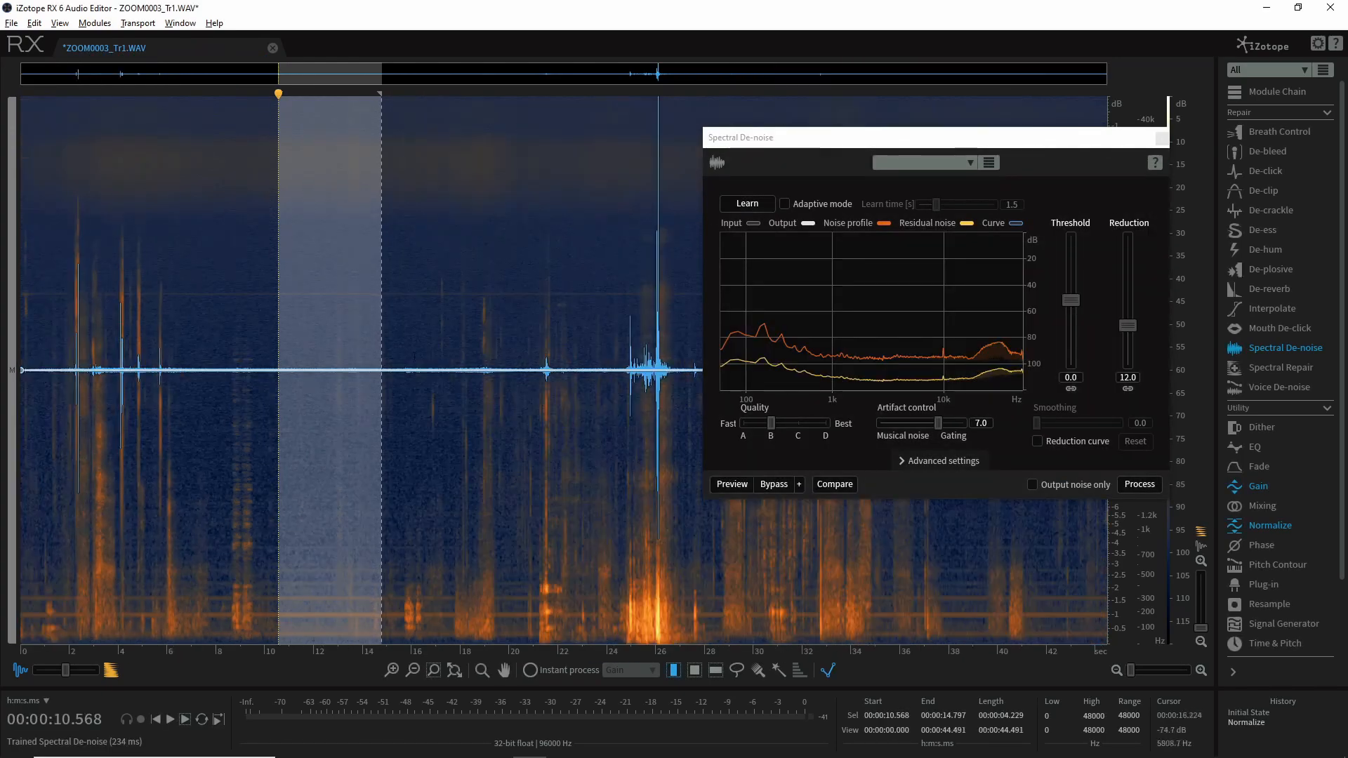
key(ctrl+a)
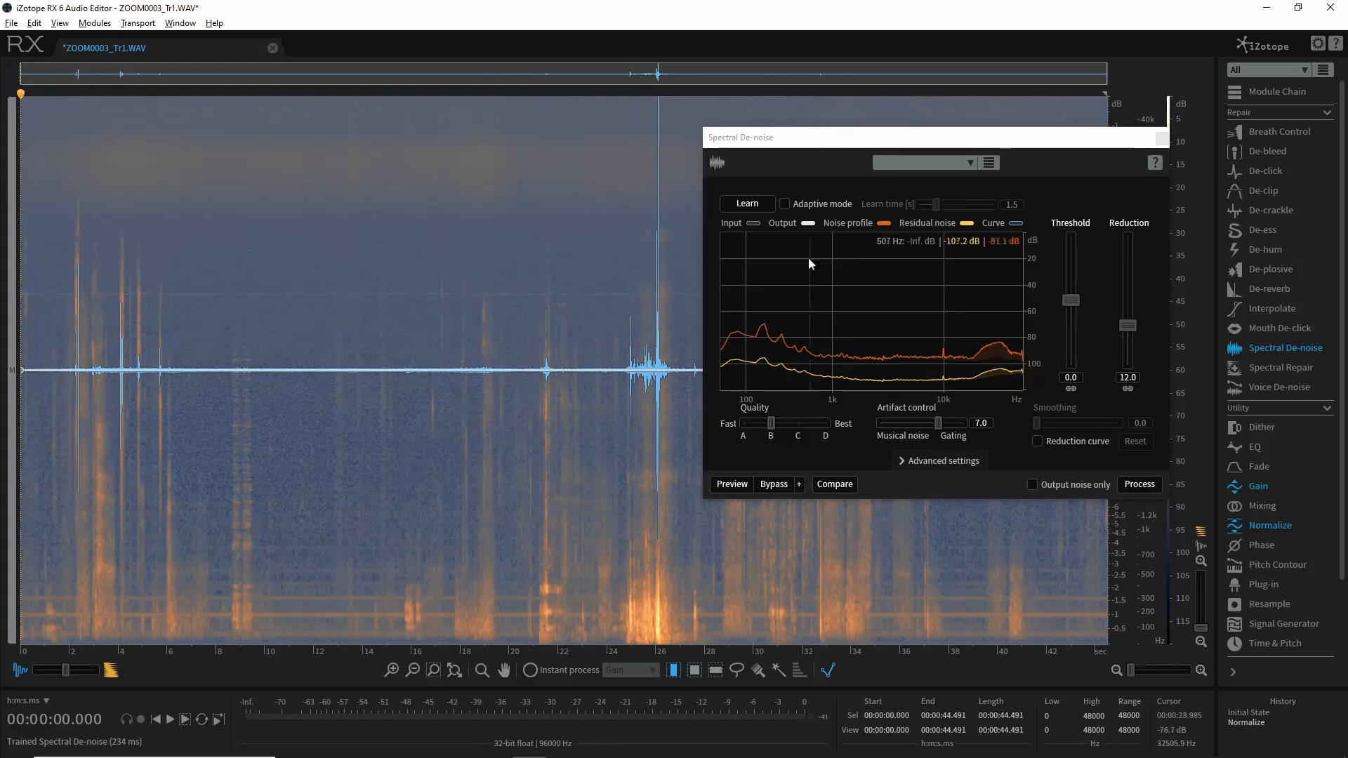
click(1138, 484)
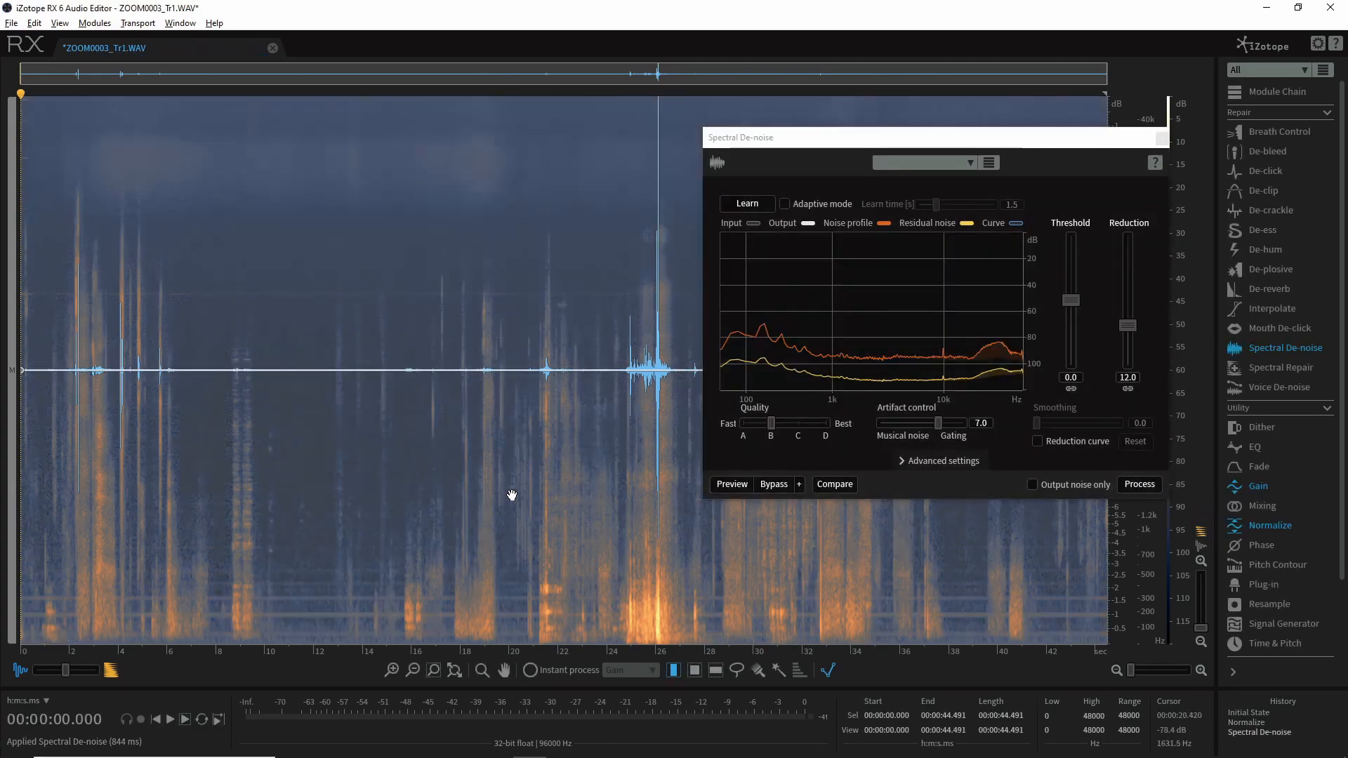
Undo the Spectral De-noise and play the noisy quiet section twice from about 10.7 seconds
click(300, 316)
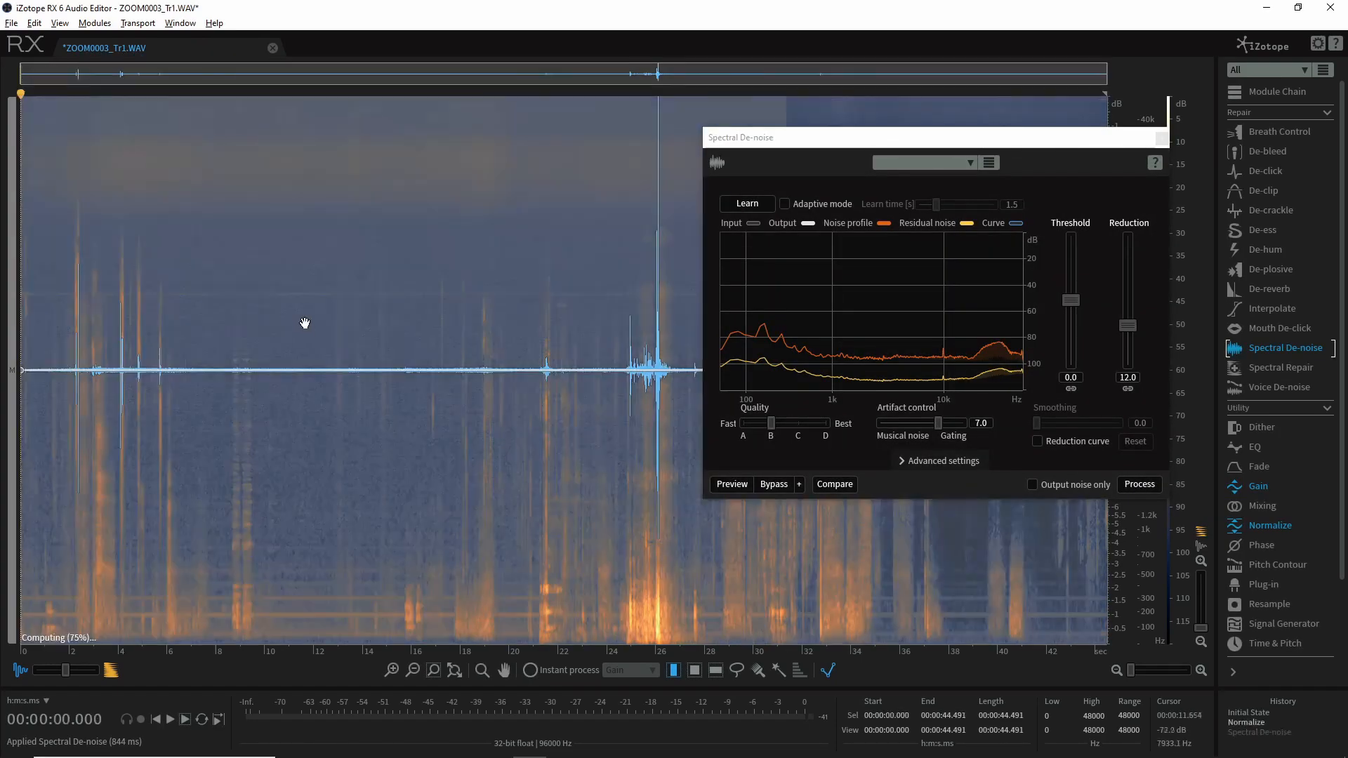
click(281, 323)
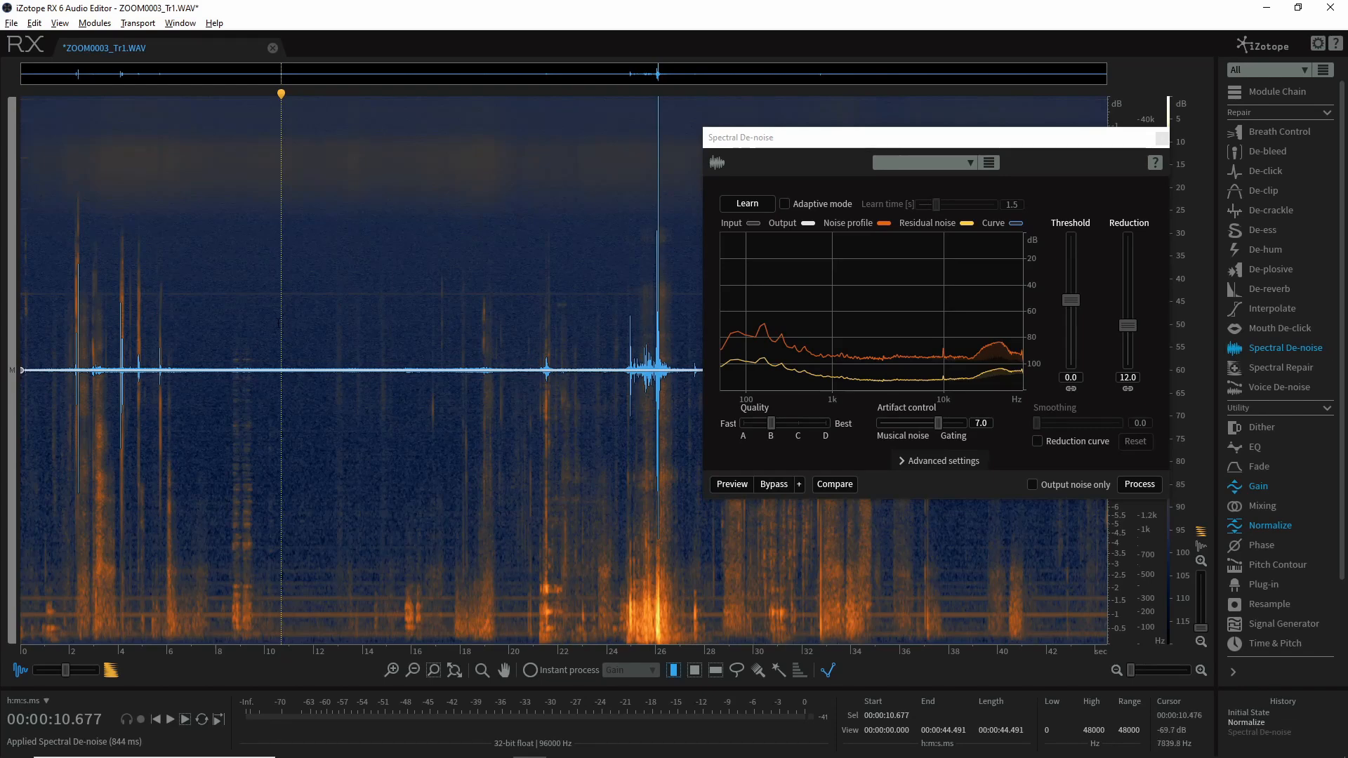
key(space)
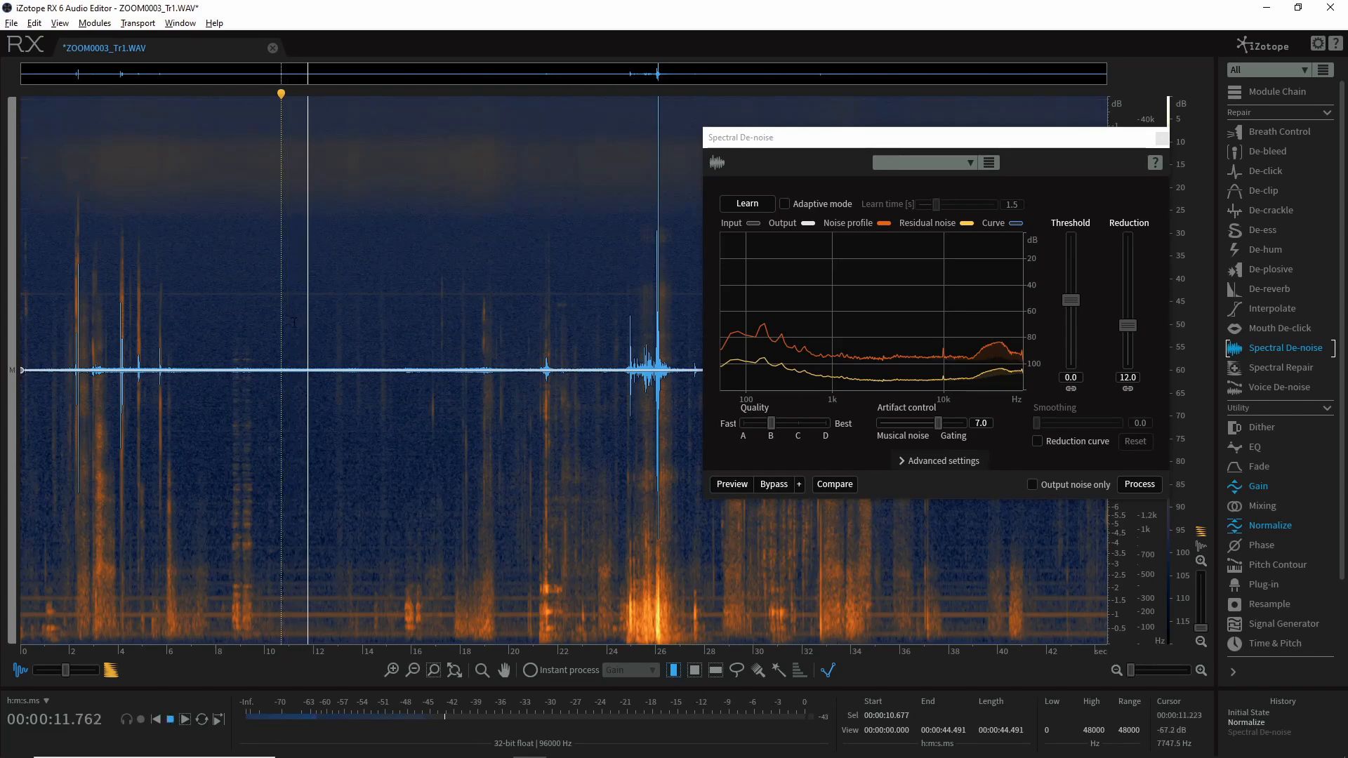
key(space)
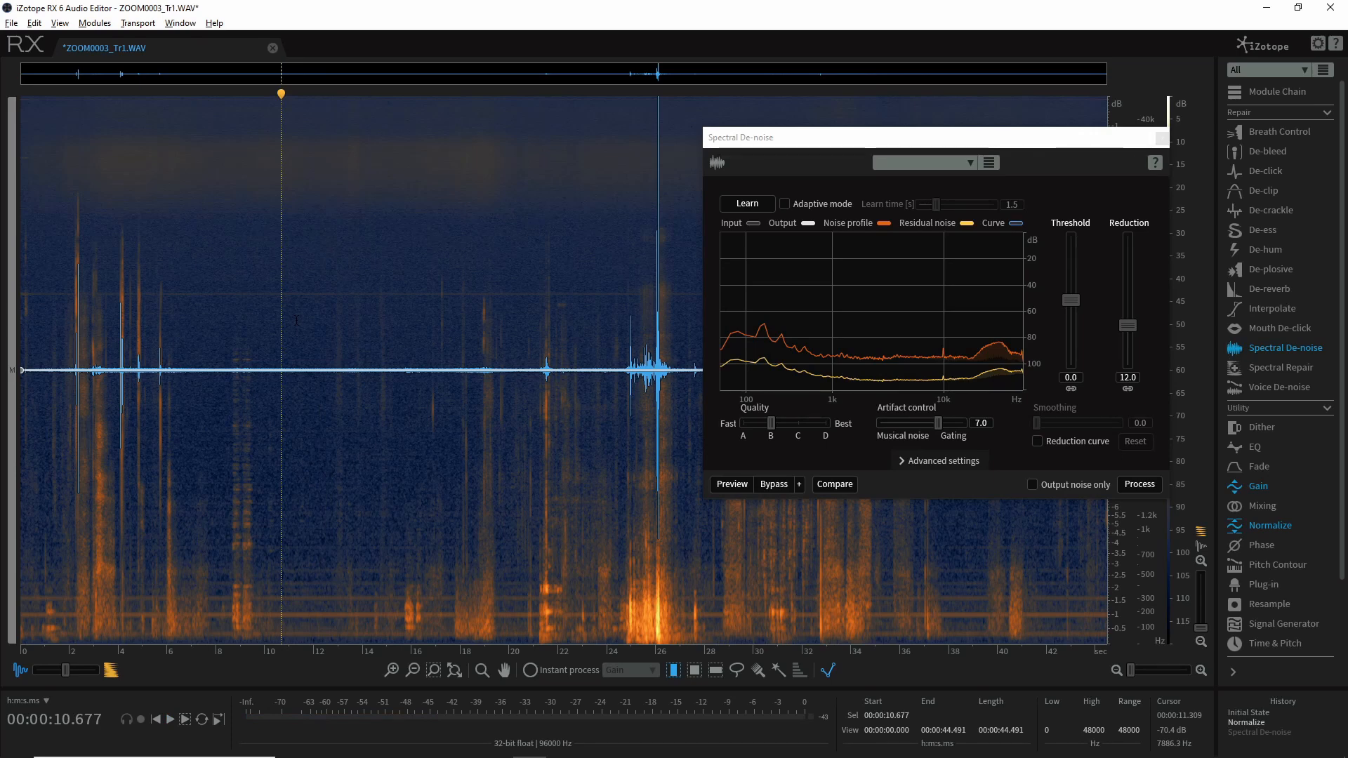
key(space)
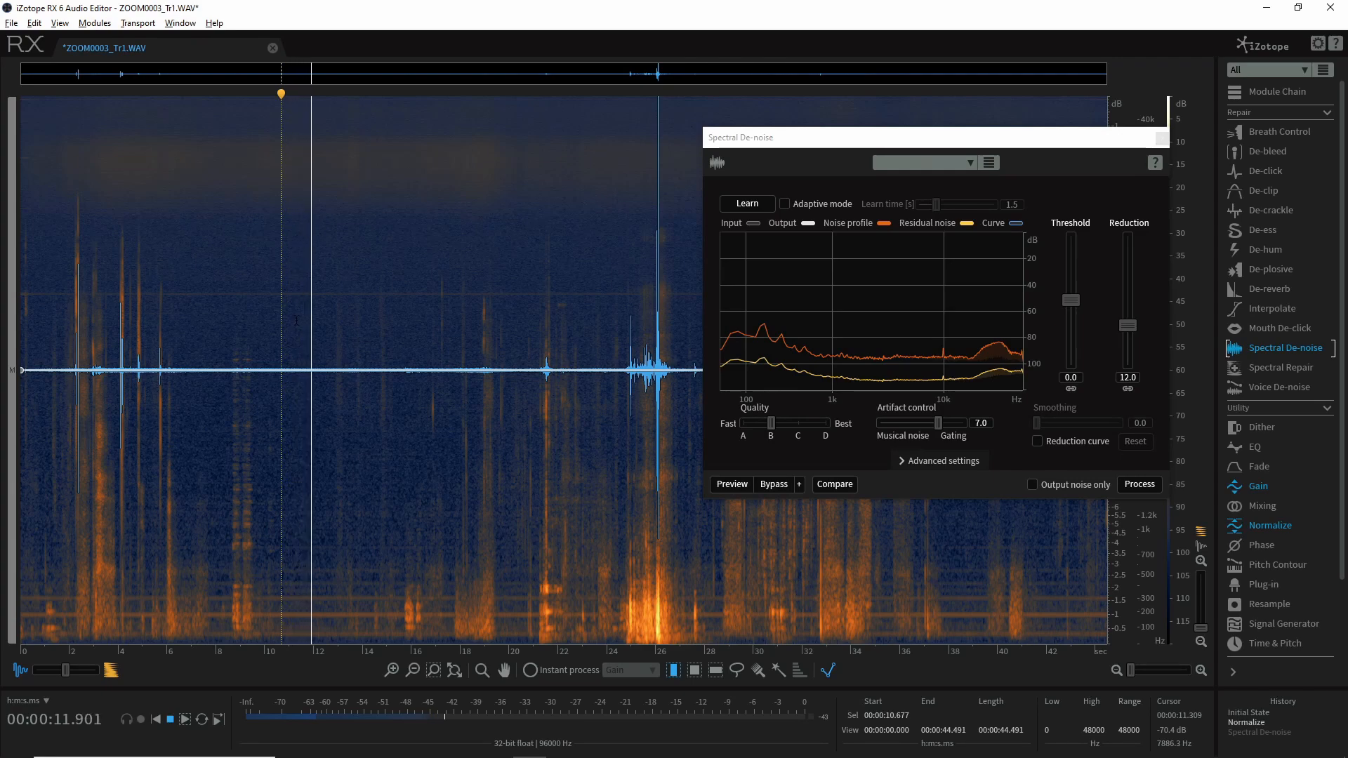
key(space)
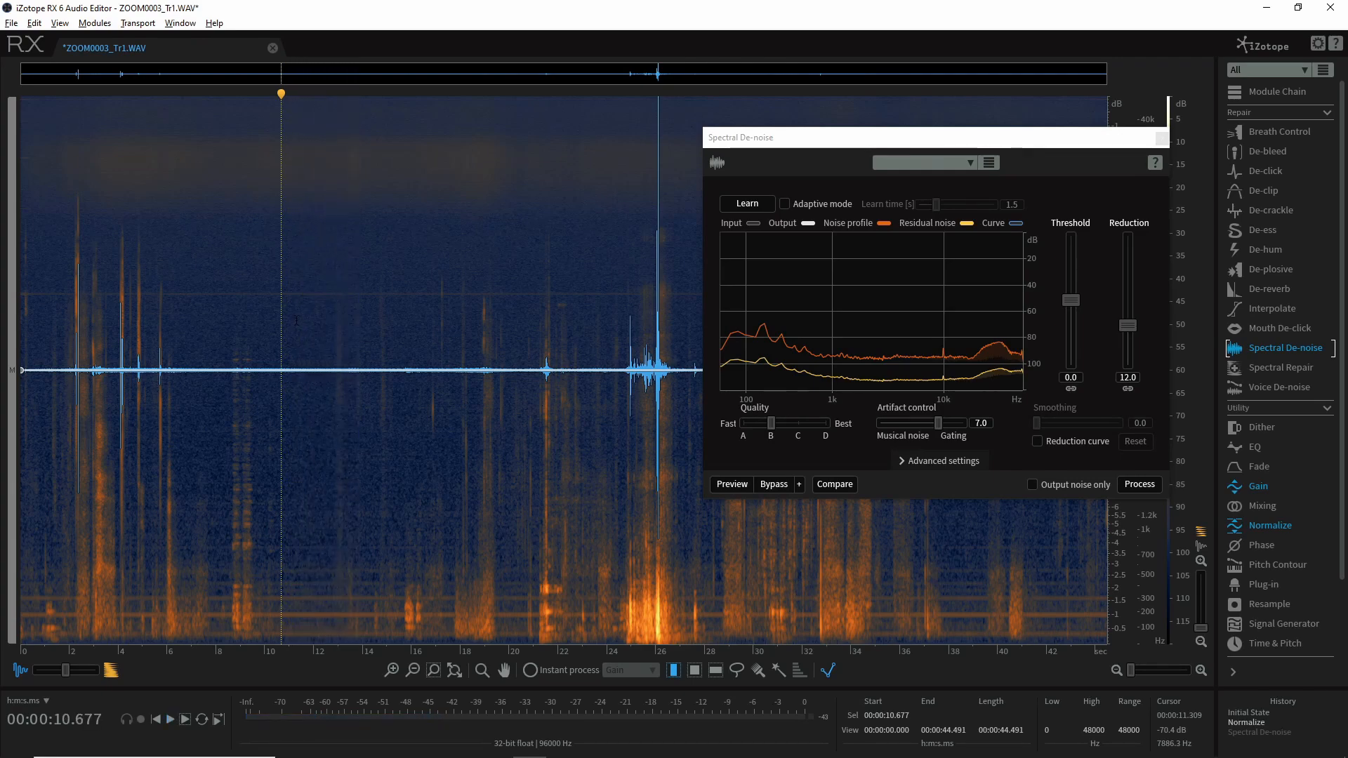
Restore the Spectral De-noise state from the history and play the denoised audio from about 10.6 seconds
click(1254, 734)
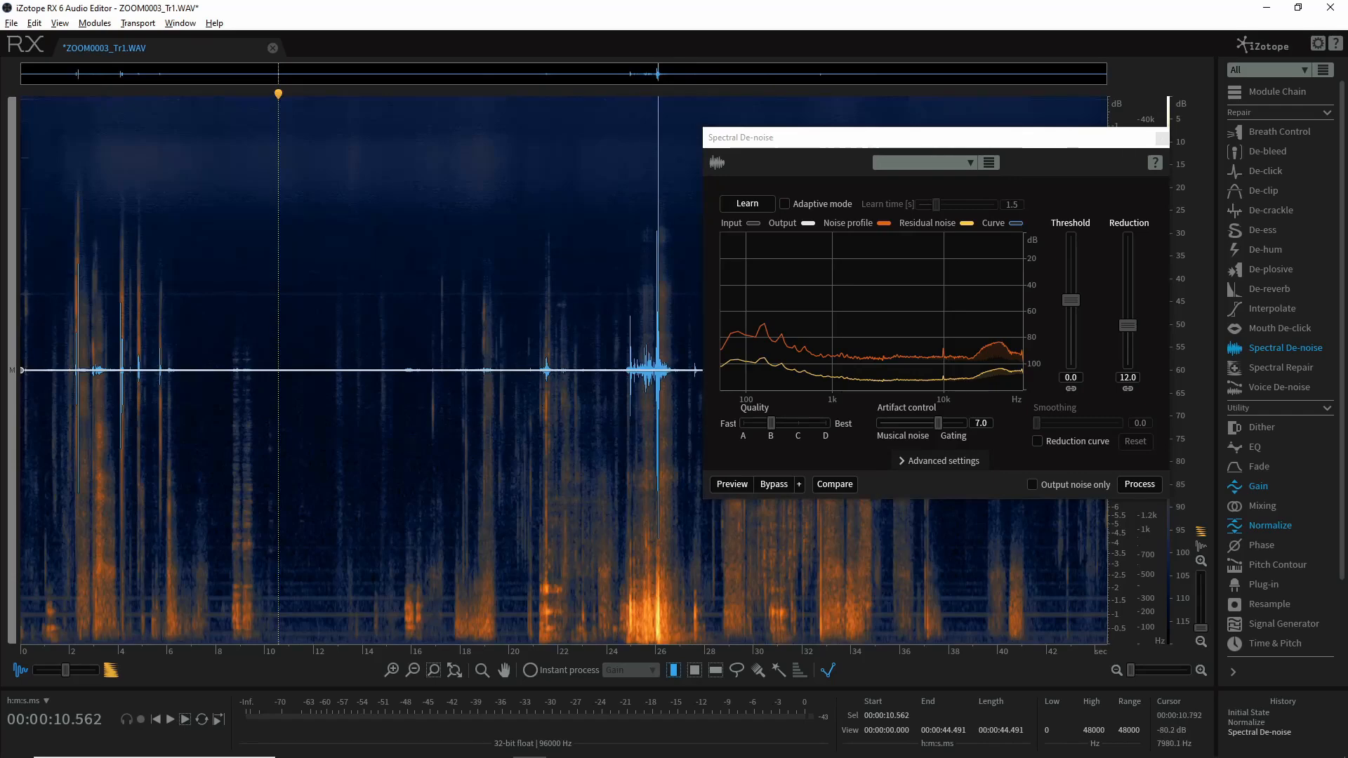
key(space)
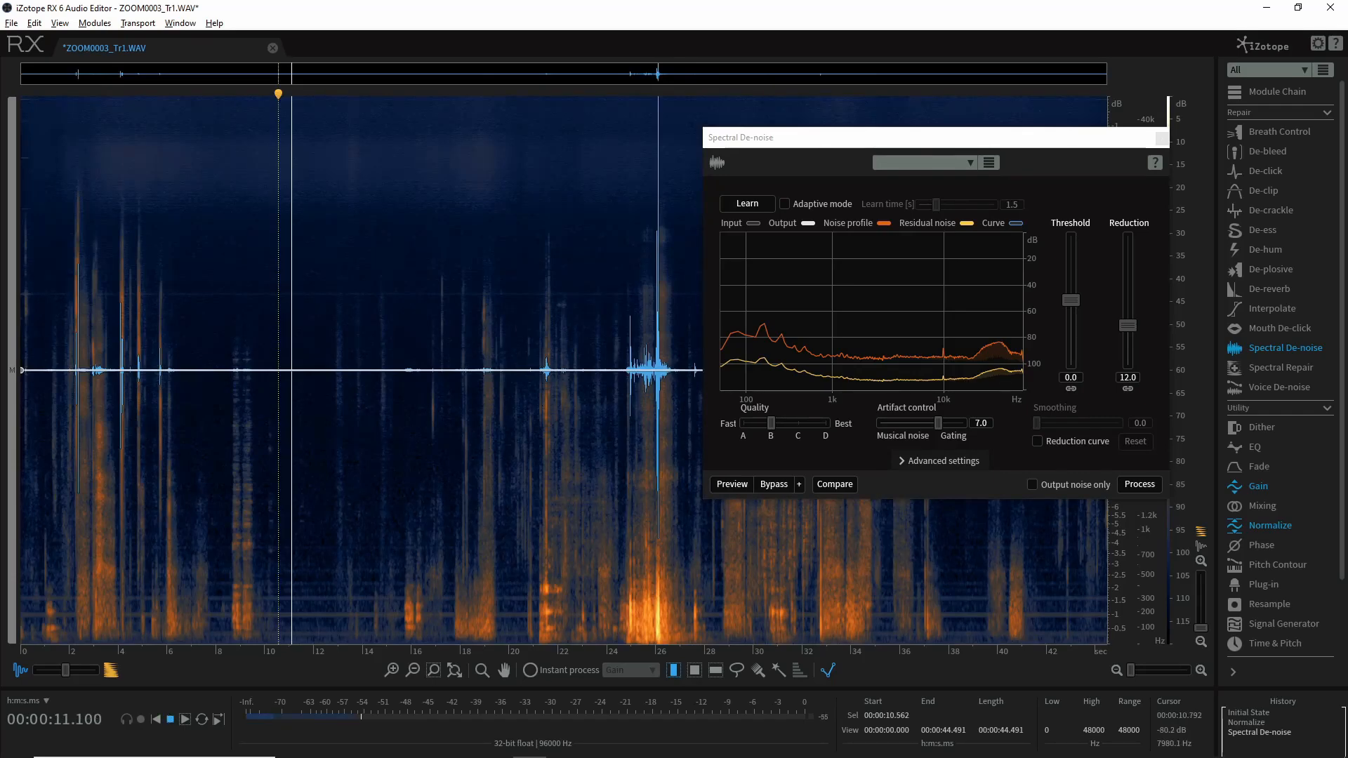
key(space)
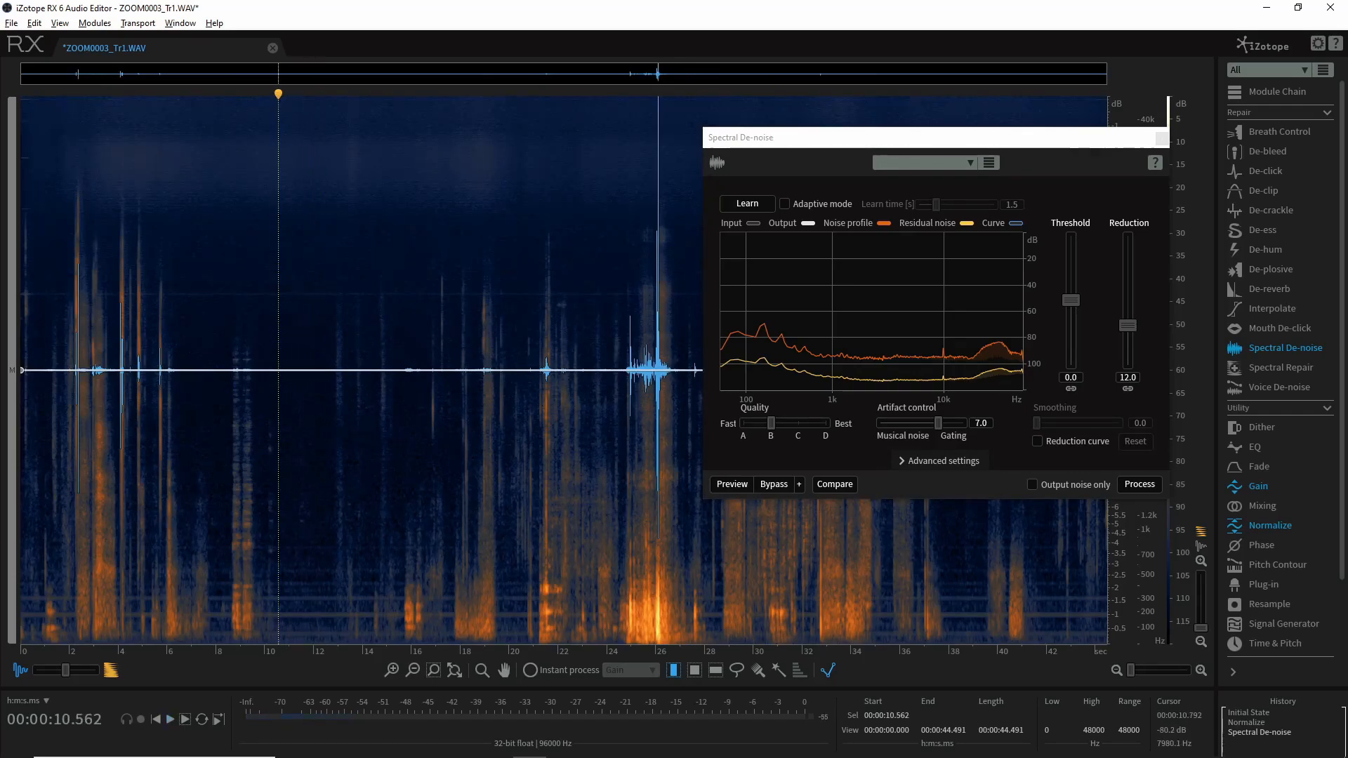
Undo the Spectral De-noise again and replay the quiet section from about 10.6 seconds for comparison
key(ctrl+z)
key(space)
key(space)
click(281, 325)
key(space)
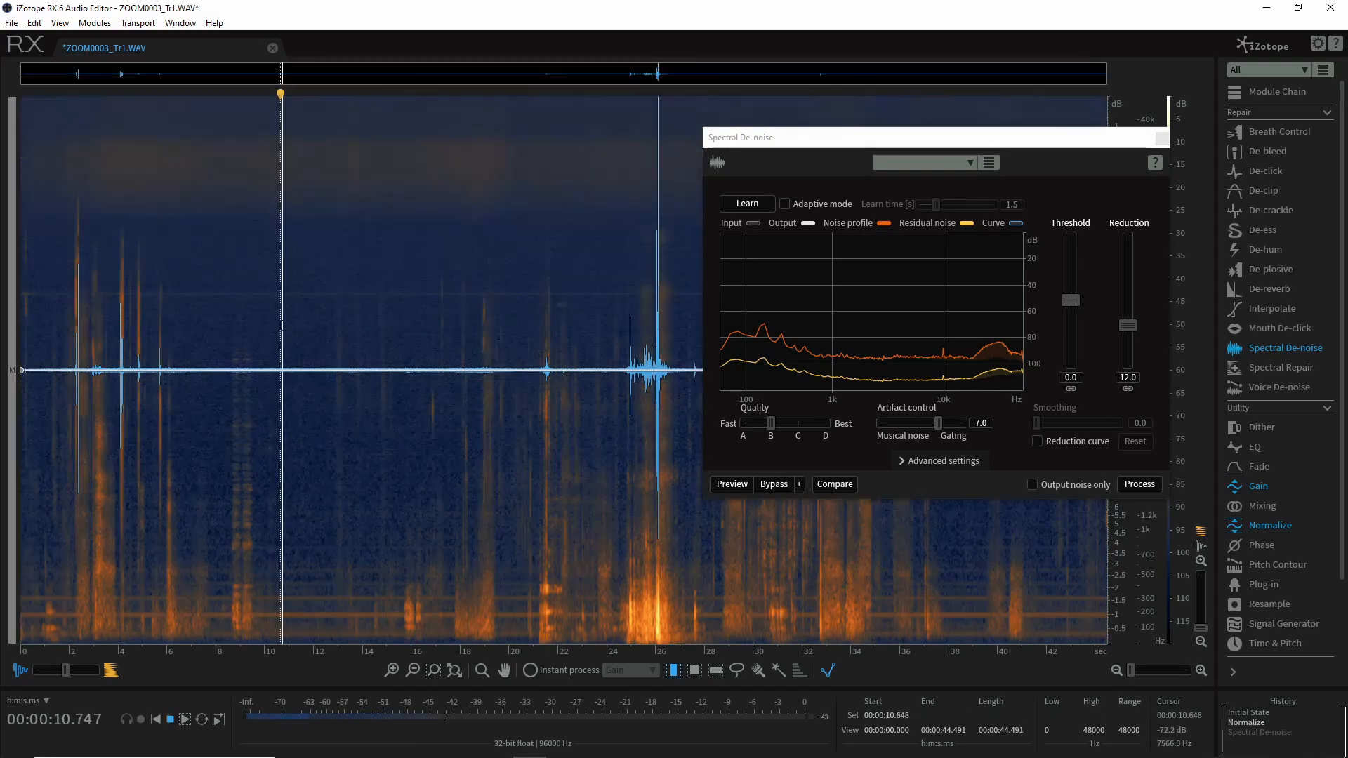
Step back to the initial state, redo Normalize and Spectral De-noise, and play the entire selected recording from the start
key(ctrl+a)
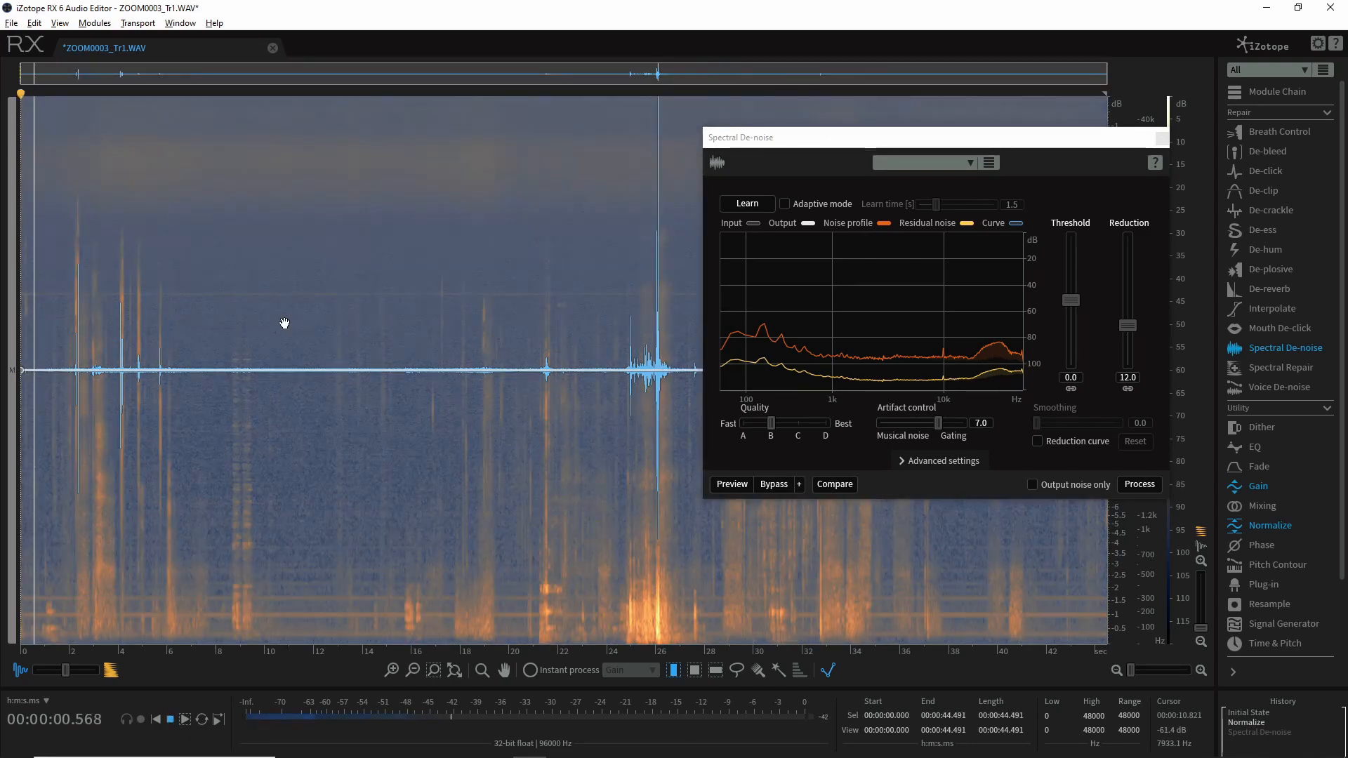
key(space)
key(ctrl+z)
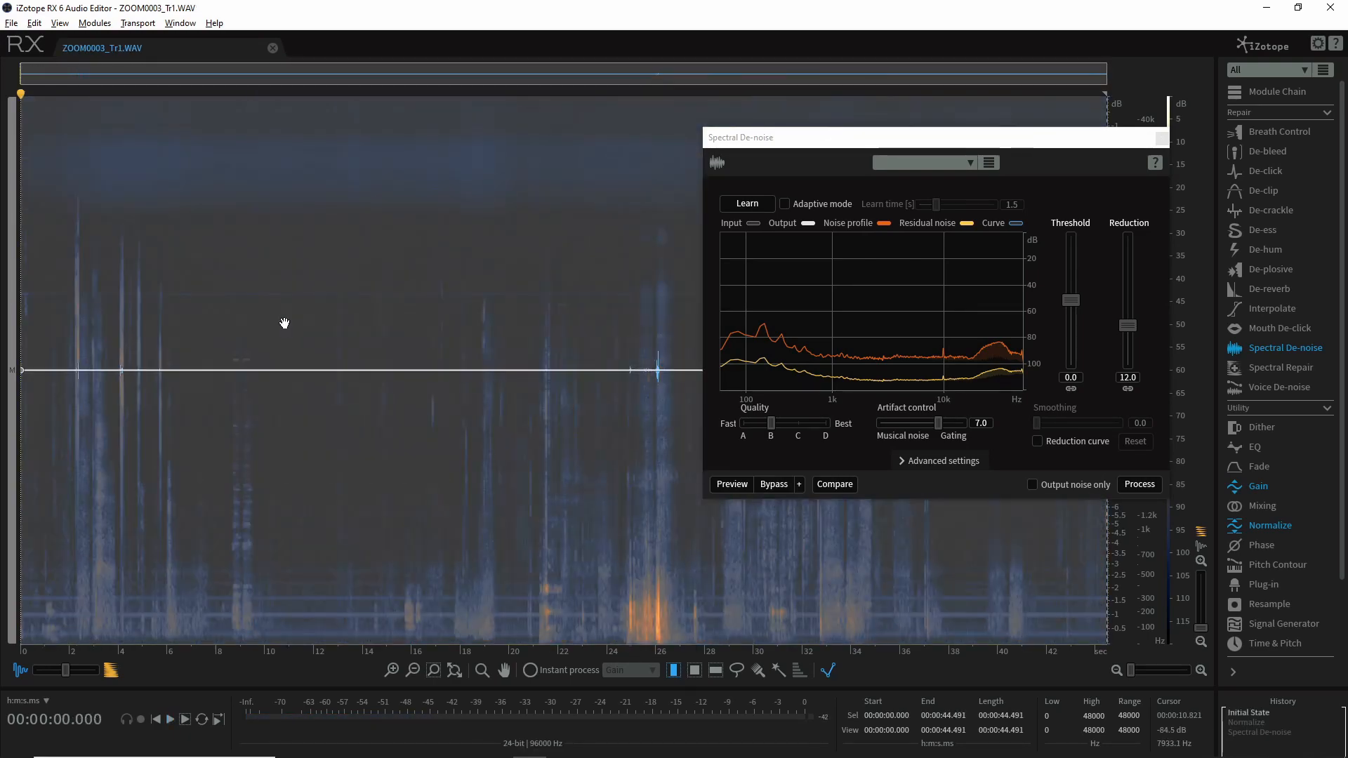
key(ctrl+shift+z)
key(ctrl+shift+z)
key(space)
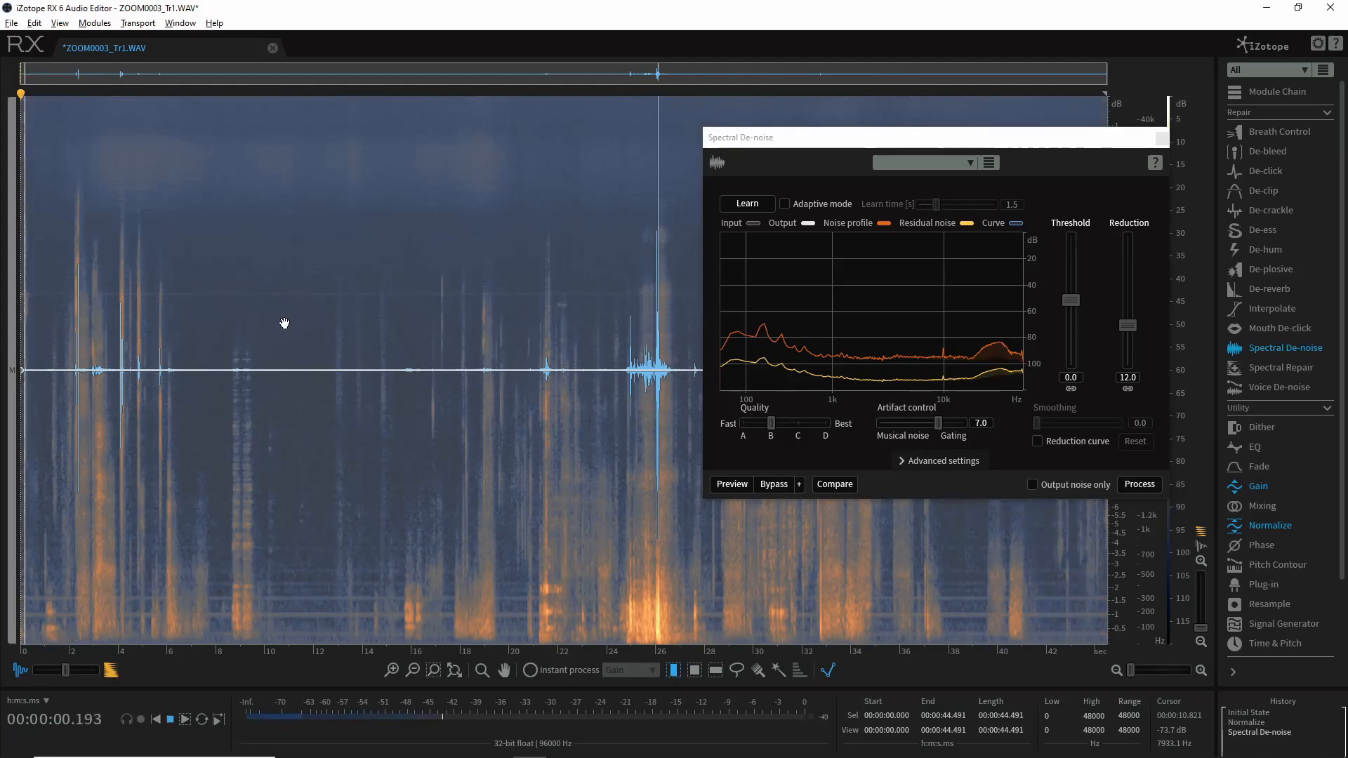
key(space)
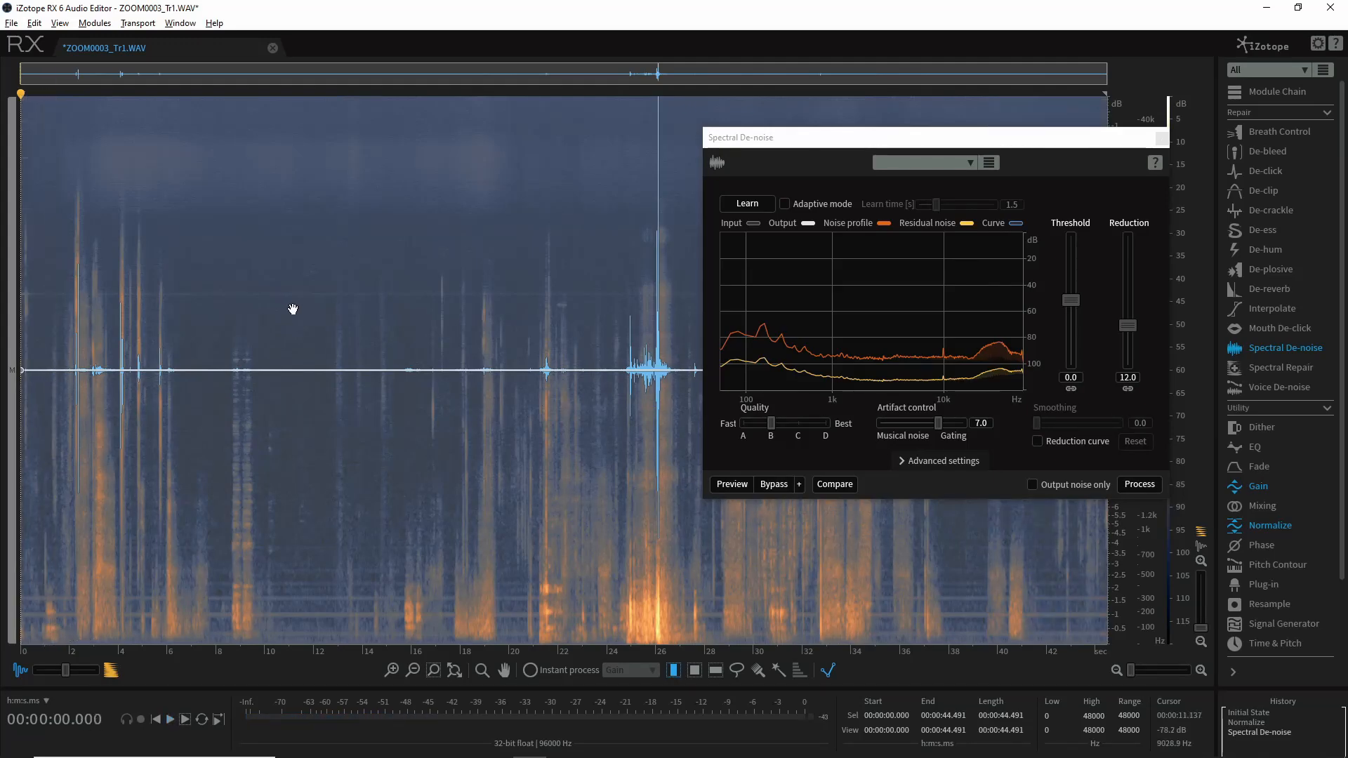
Learn a new noise profile from the denoised quiet section between about 10.3 and 12.7 seconds
click(303, 331)
scroll(303, 331, up, 2)
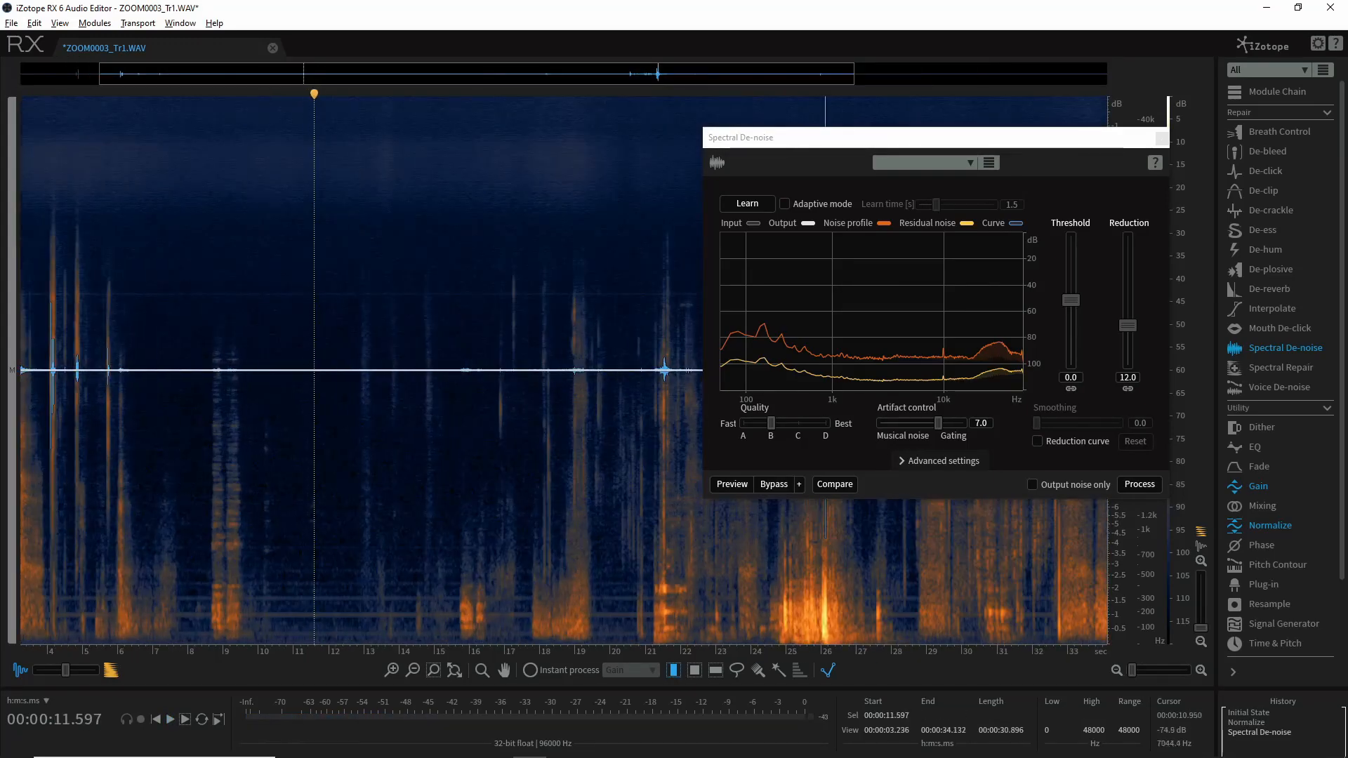
drag(269, 313, 352, 312)
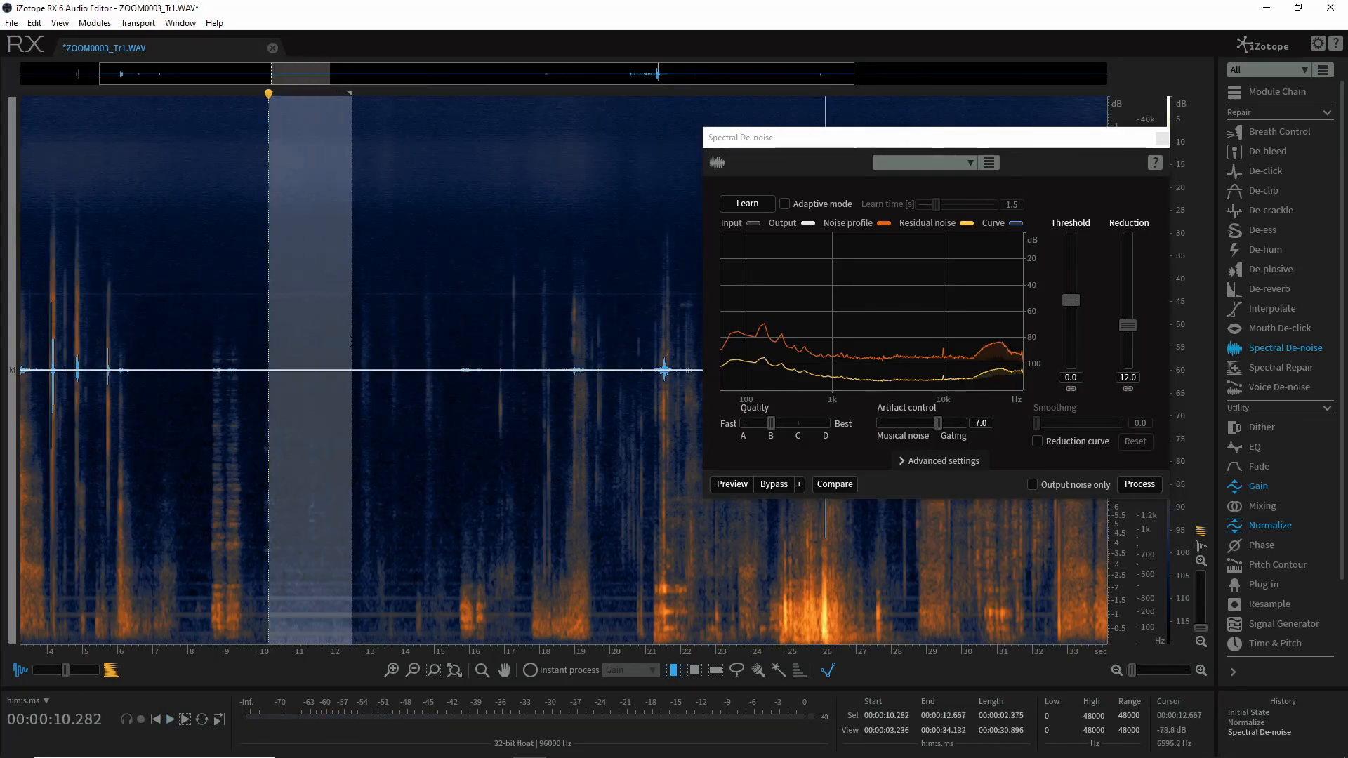
click(747, 208)
Select the entire recording and process a second Spectral De-noise pass with the new noise profile
double_click(452, 284)
scroll(464, 313, down, 2)
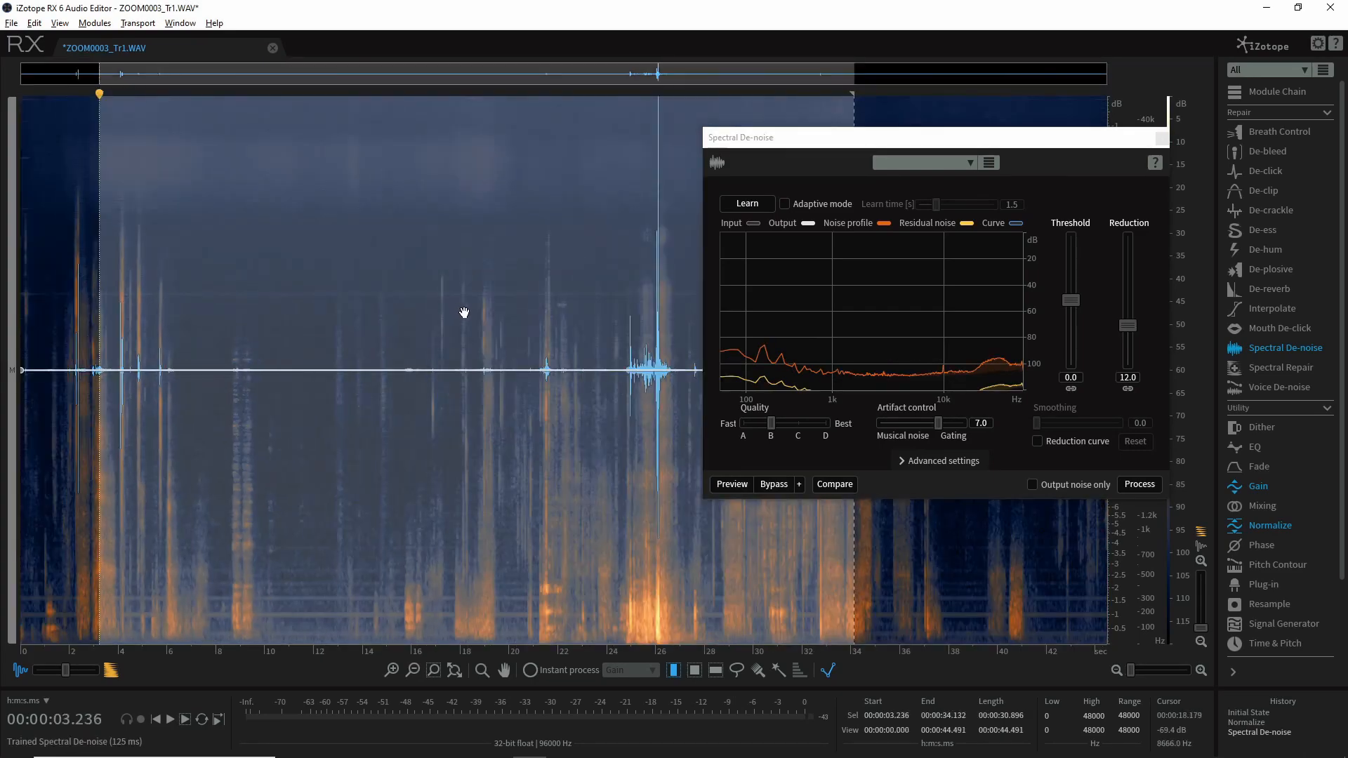
double_click(464, 313)
click(1159, 486)
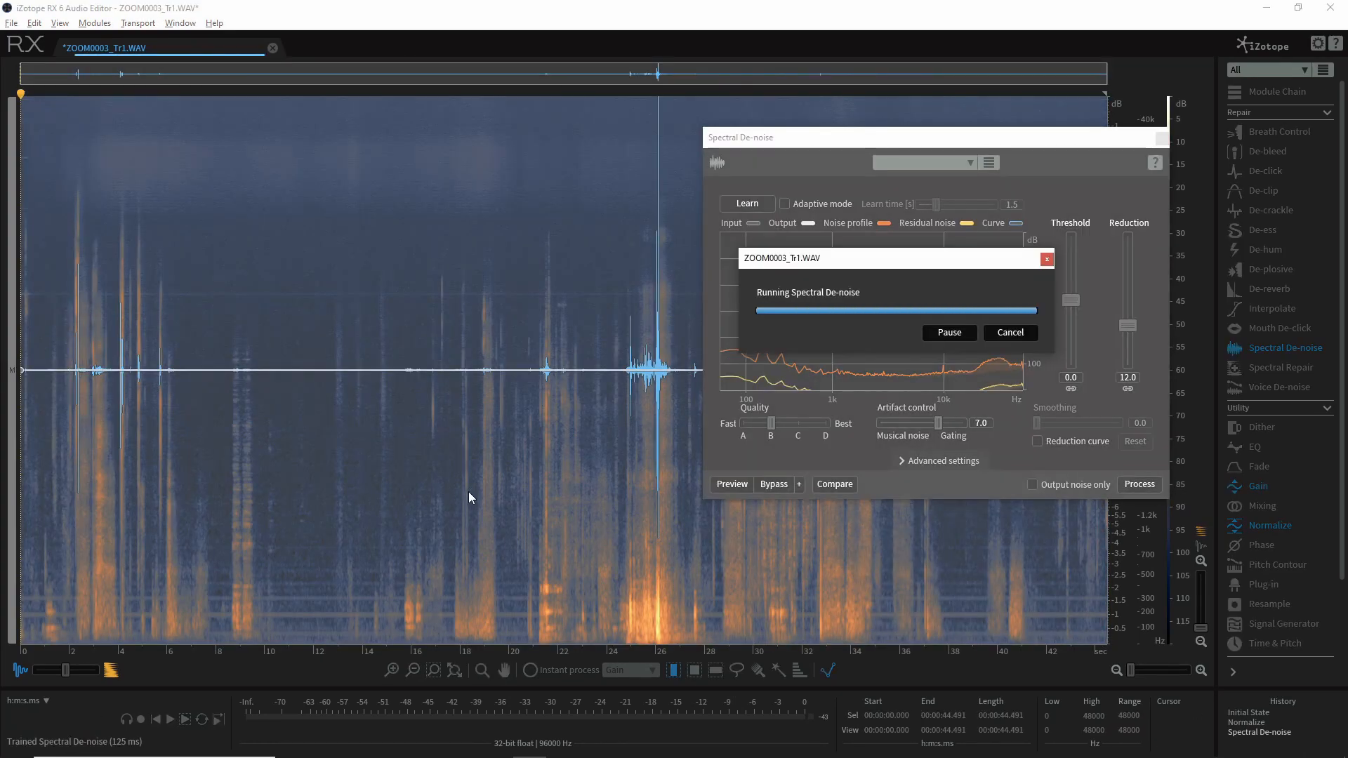
Play the quiet section from about 11 seconds to check the remaining noise after the second pass
click(299, 320)
key(space)
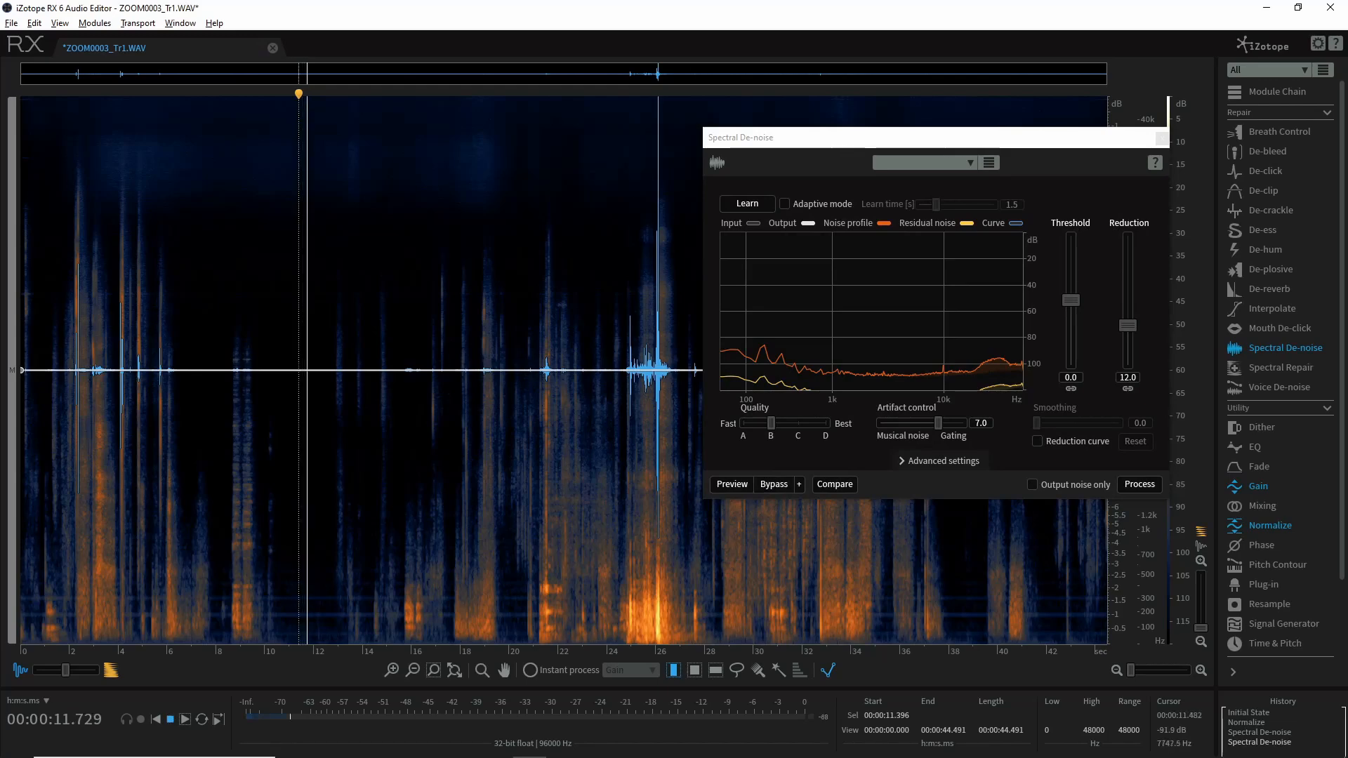
key(space)
click(290, 318)
key(space)
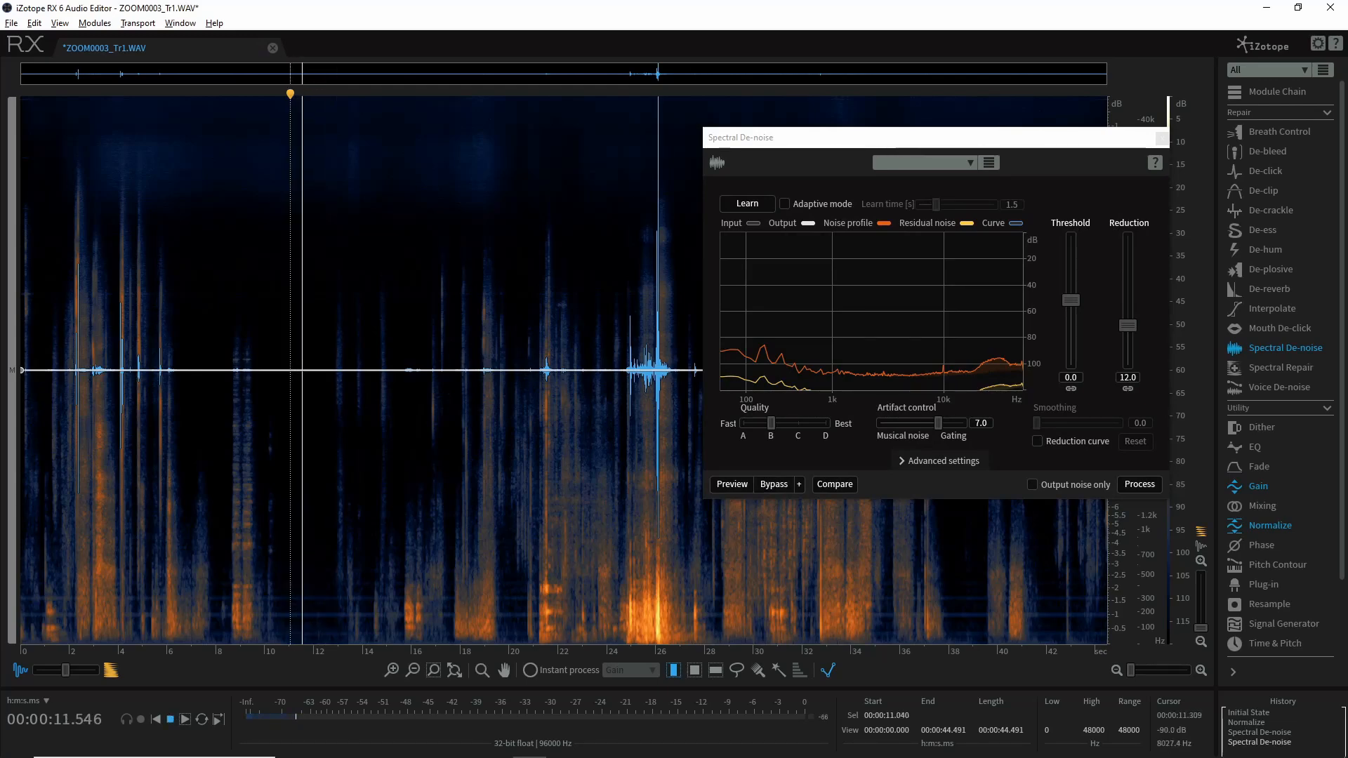
key(space)
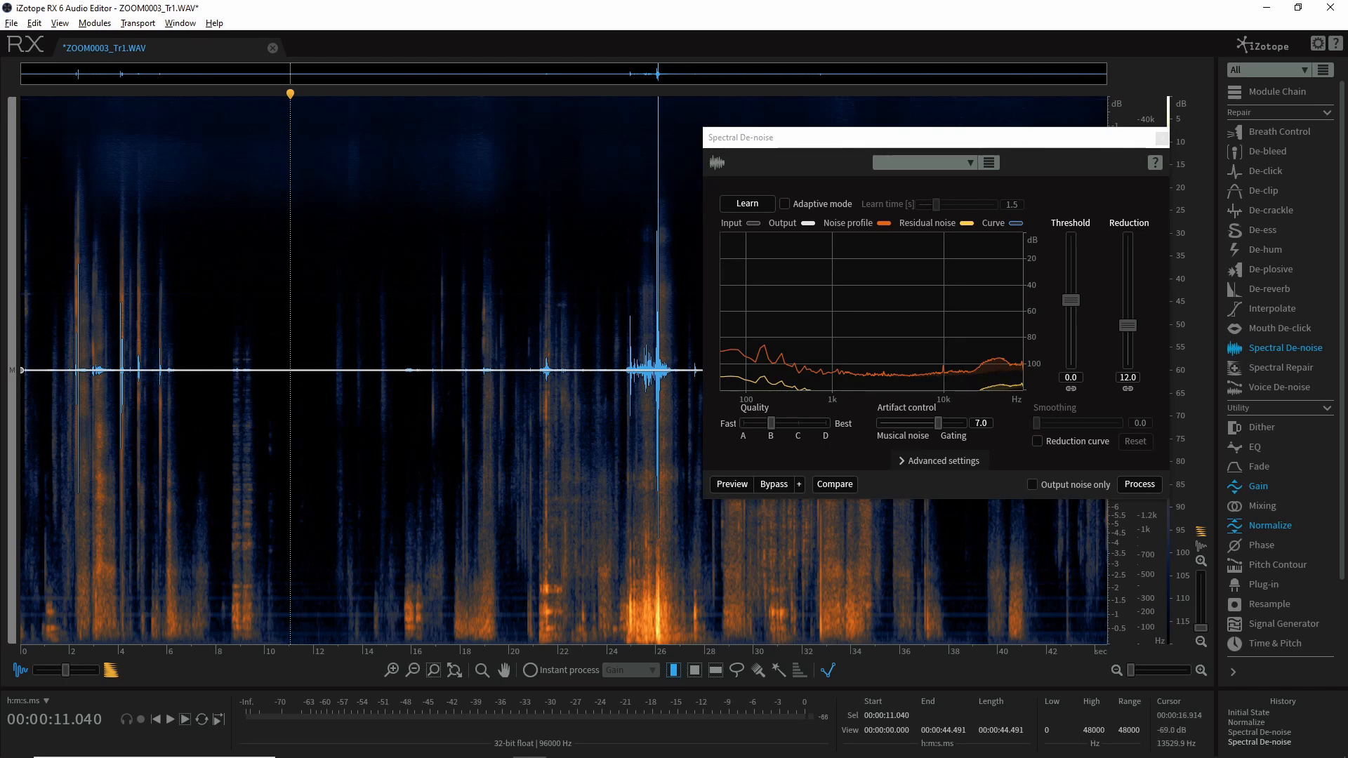
Switch to Audacity, where the ZOOM0003_Tr1 recording is open
mouse_move(947, 752)
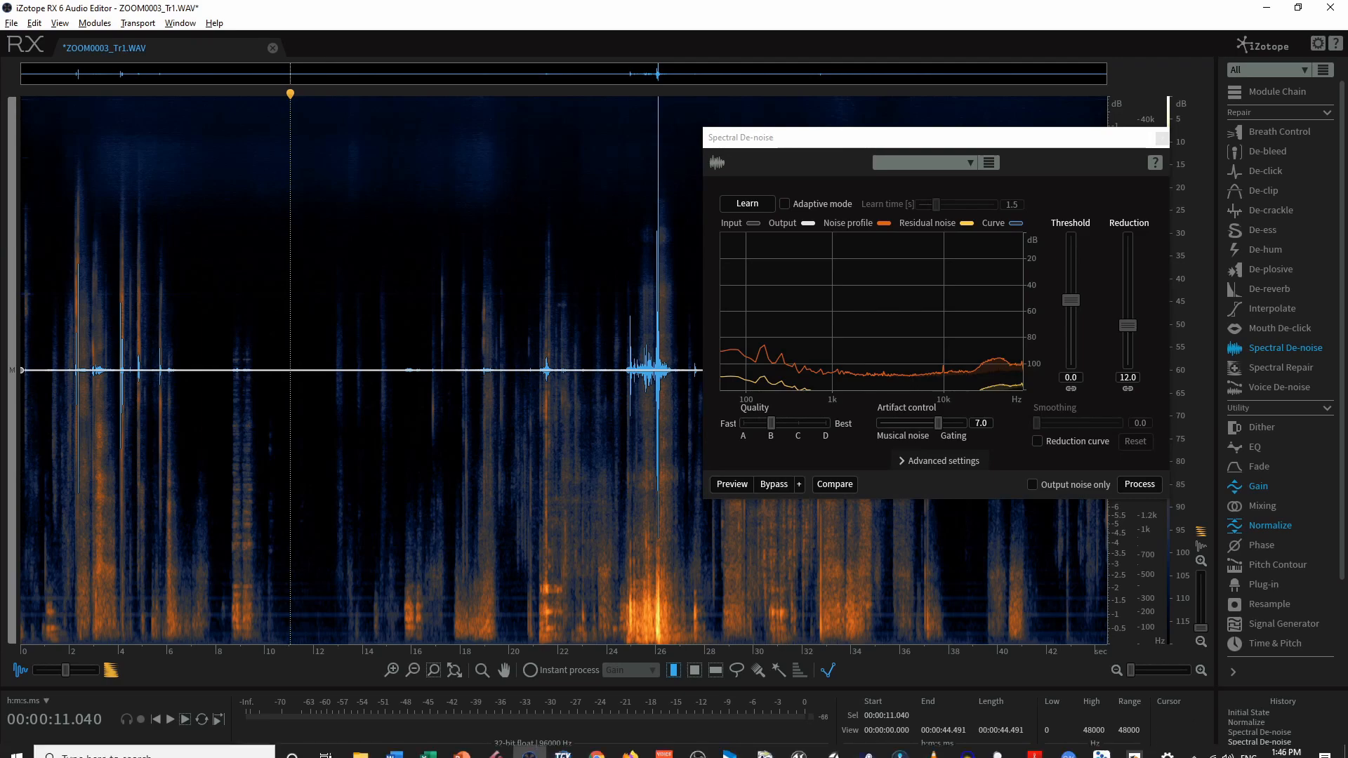
click(968, 745)
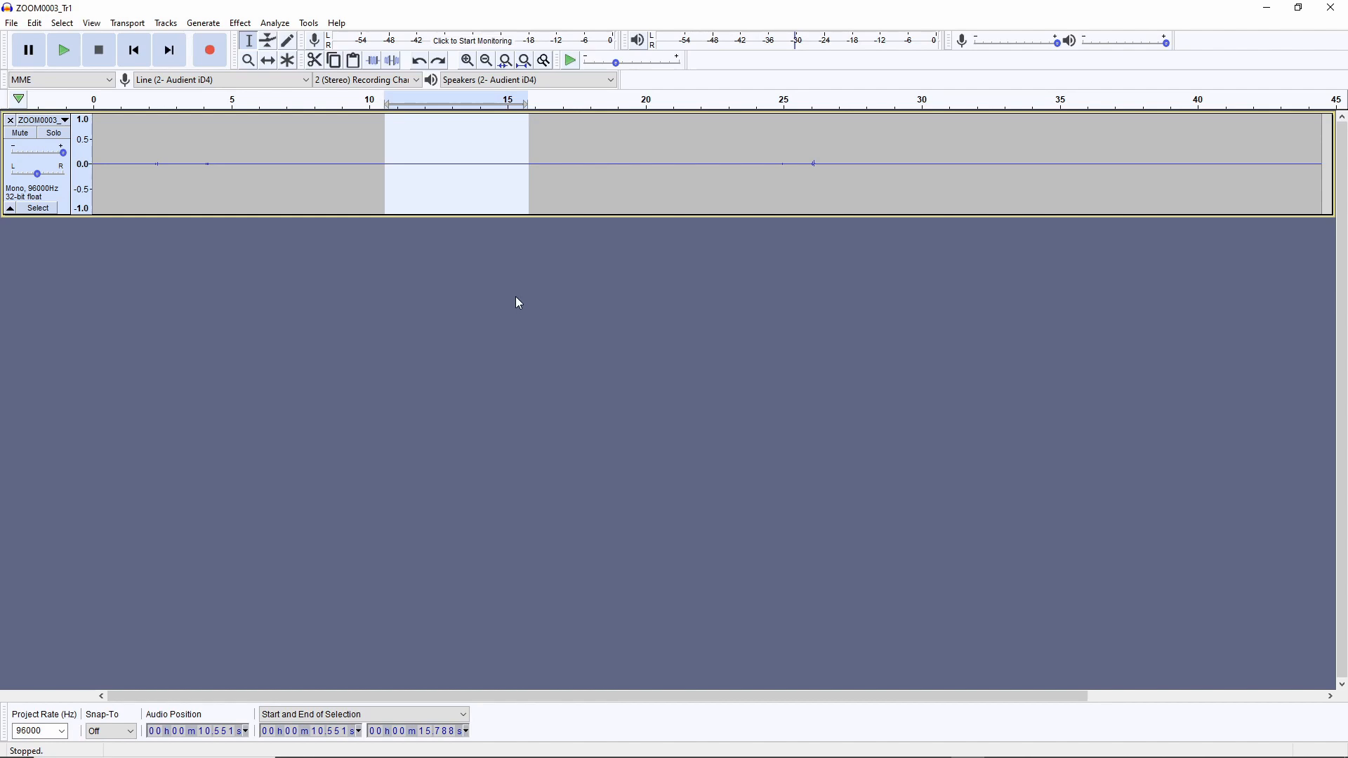
Select the quiet section from about 10.0 to 15.9 seconds and play it to hear the background noise
drag(385, 150, 534, 149)
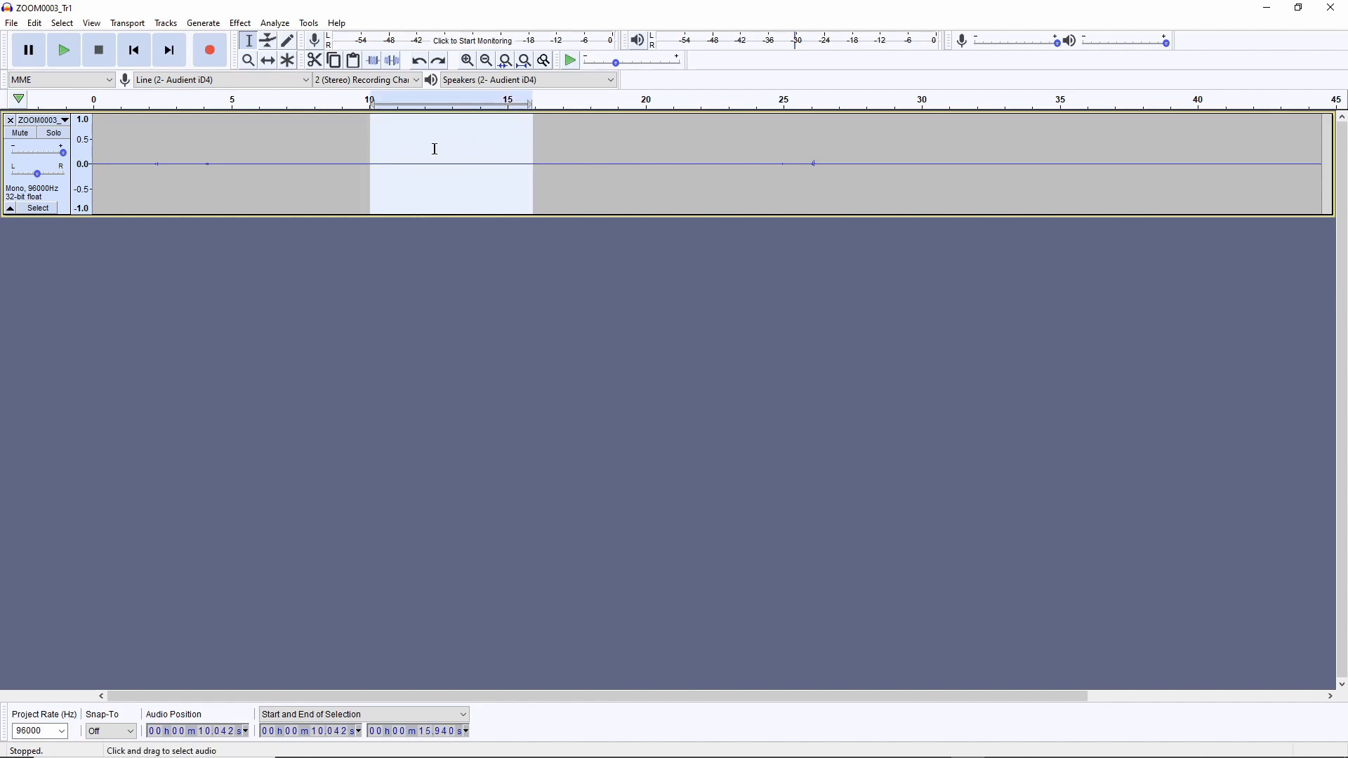
key(space)
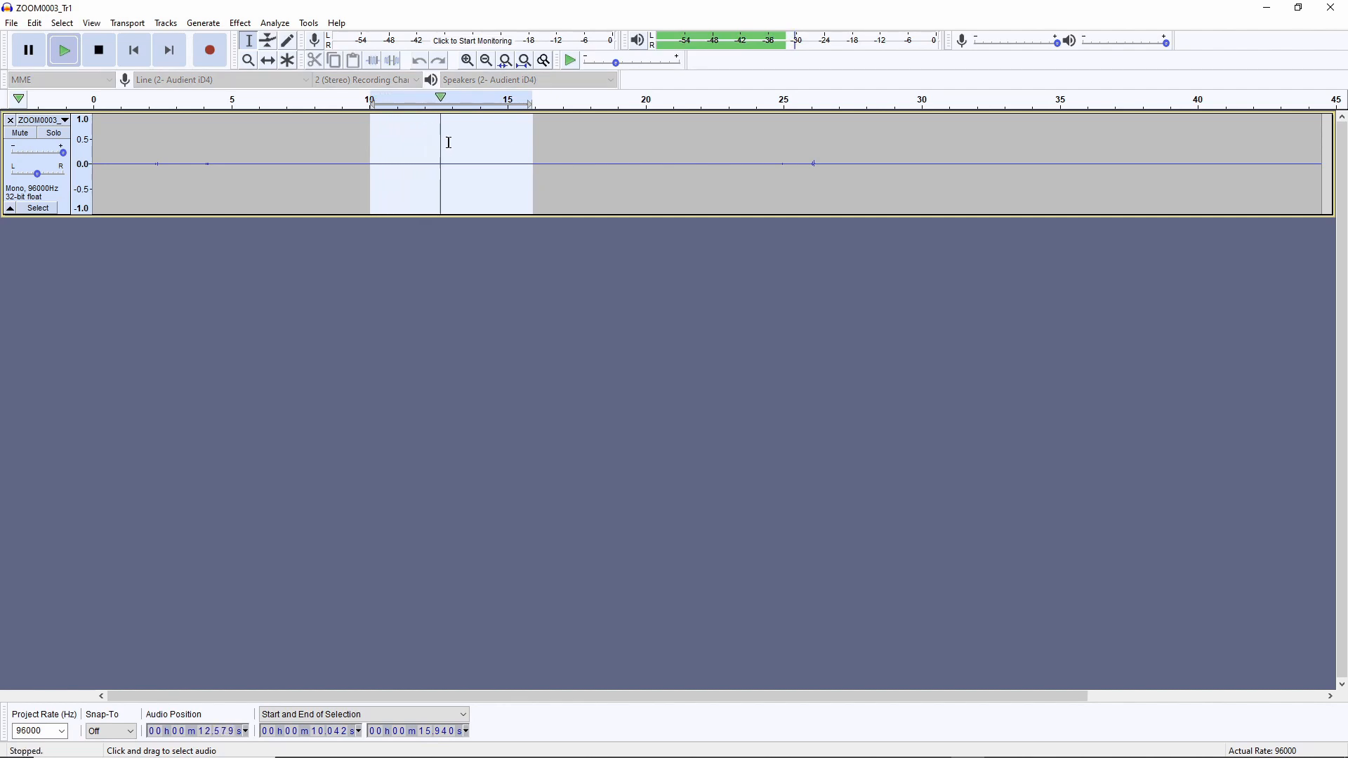
key(space)
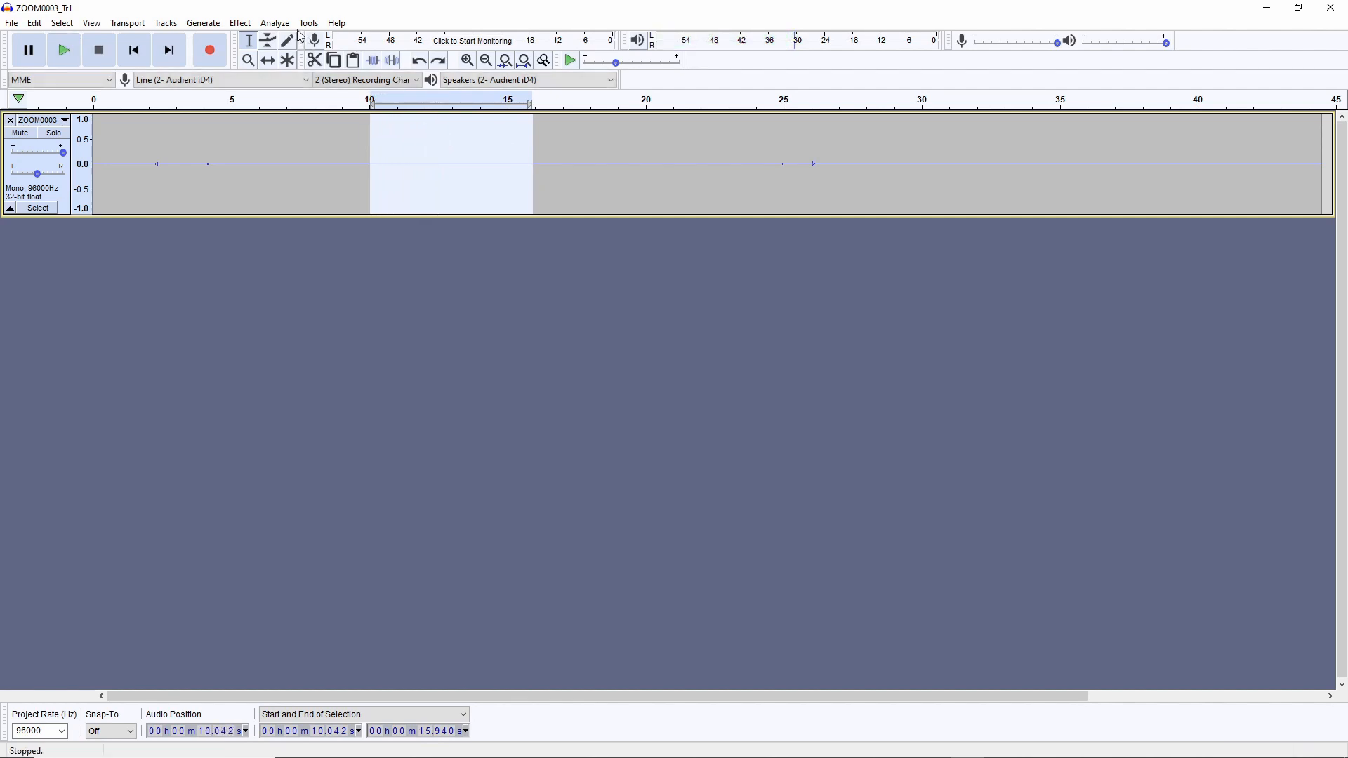
Get a noise profile from the selected quiet section with the Noise Reduction effect
click(235, 25)
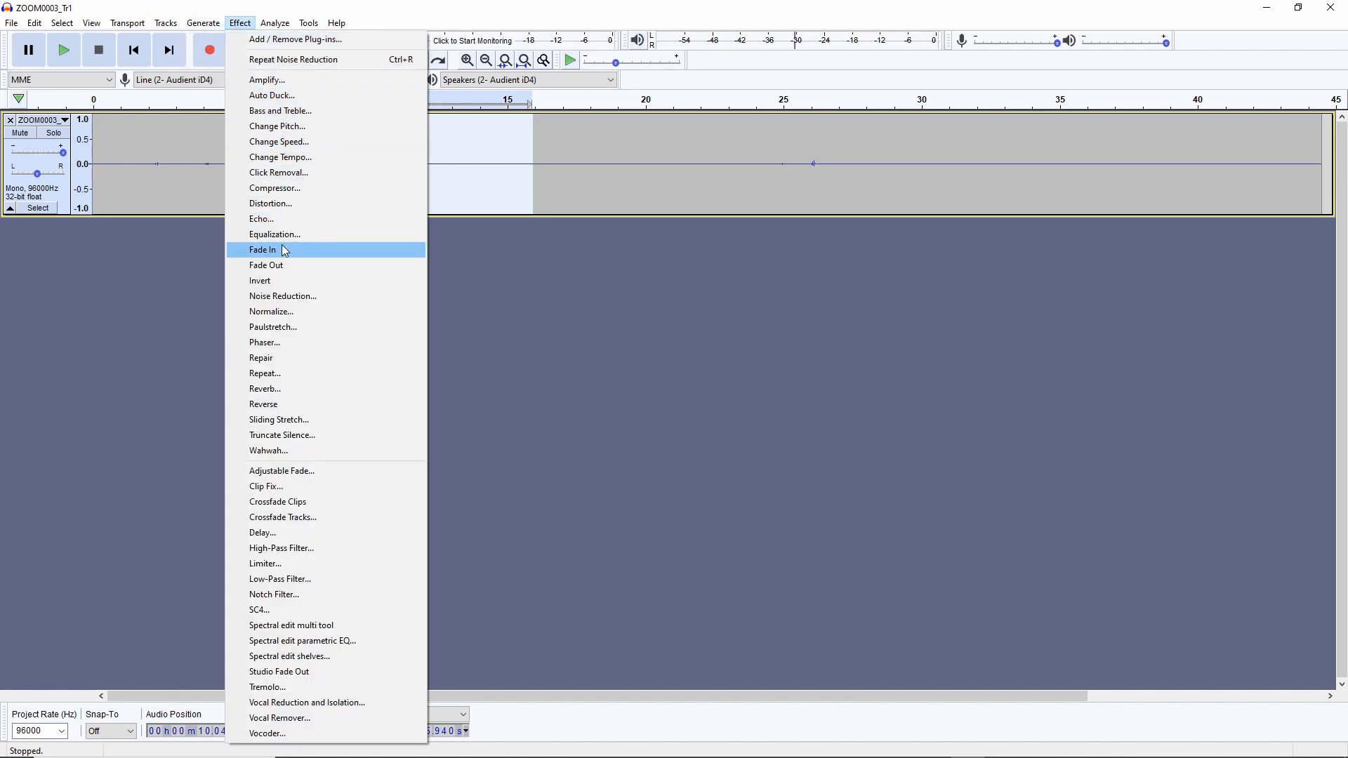
click(379, 296)
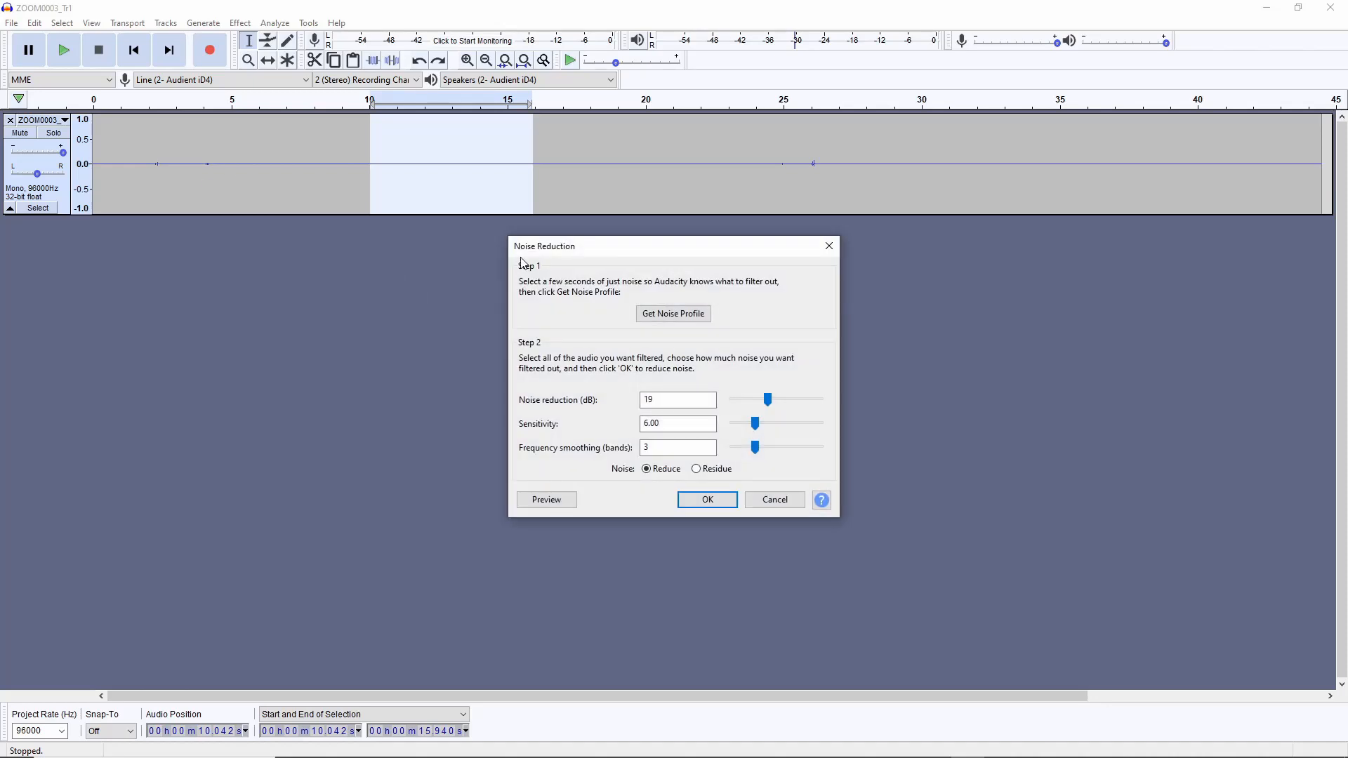
drag(600, 251, 554, 256)
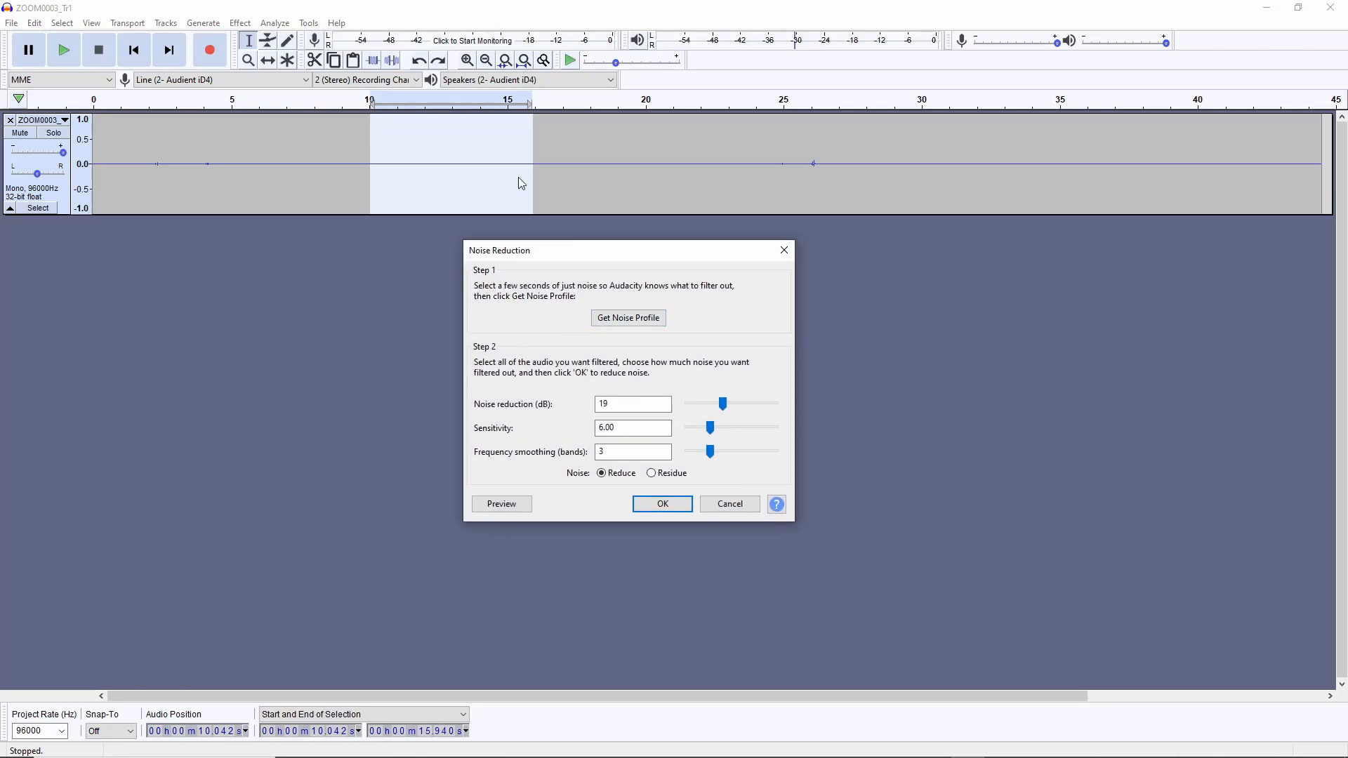
click(652, 322)
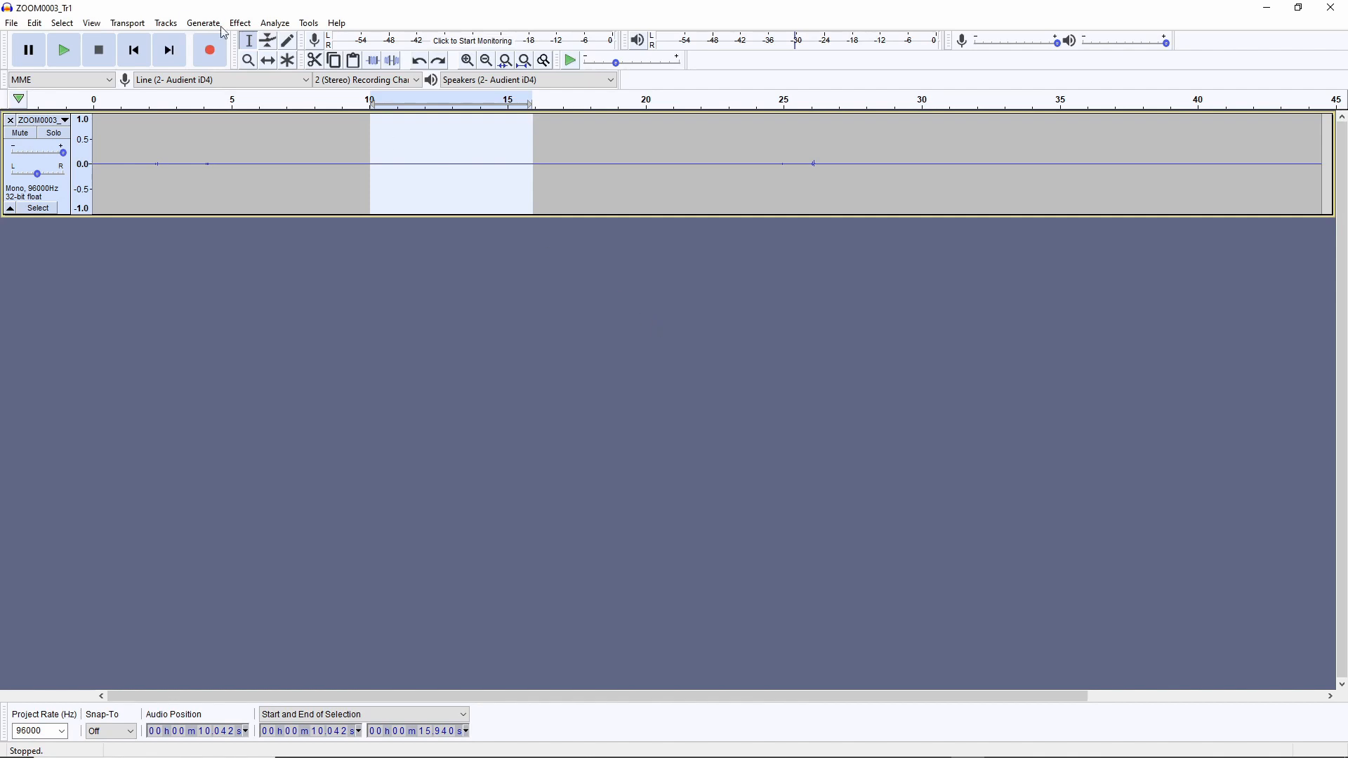
Apply Noise Reduction with its current settings to the section from about 9.2 to 23.8 seconds and play the result
drag(347, 145, 751, 162)
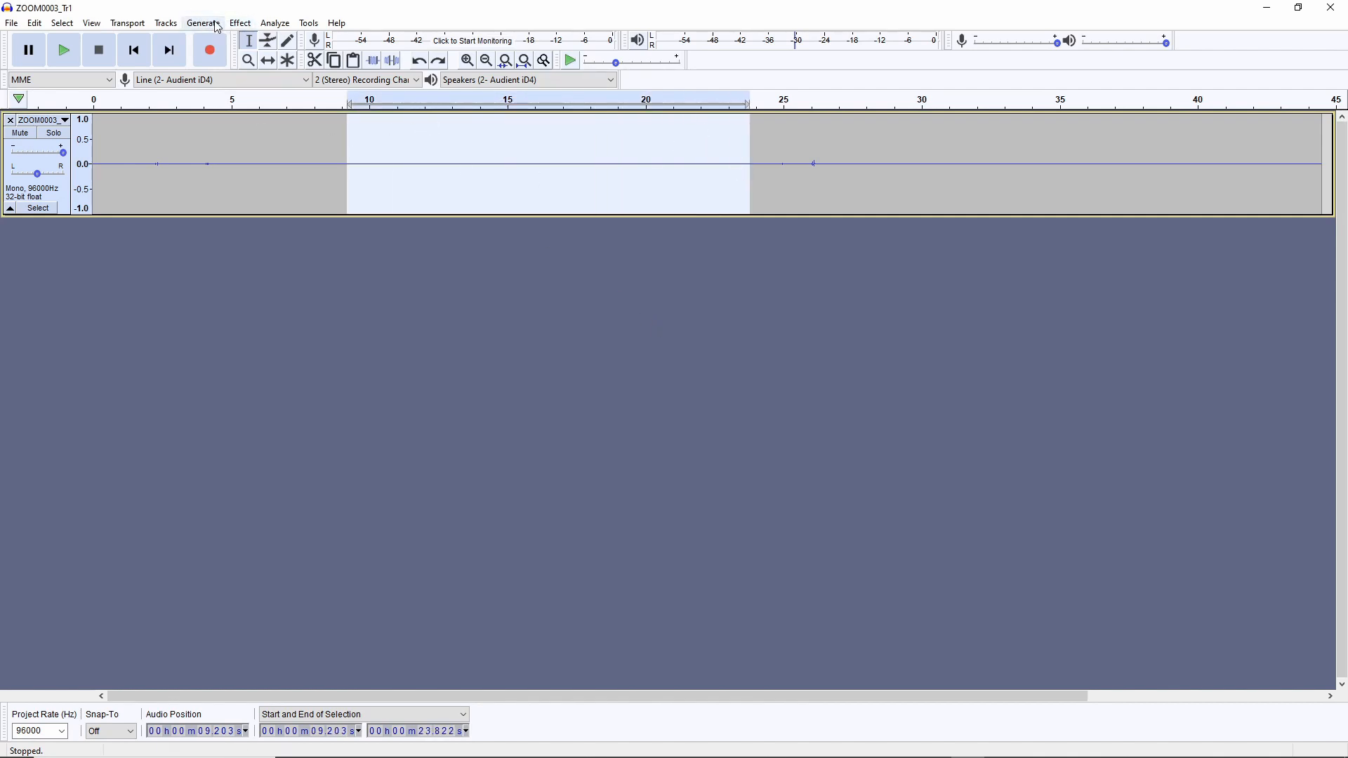
click(240, 23)
click(301, 296)
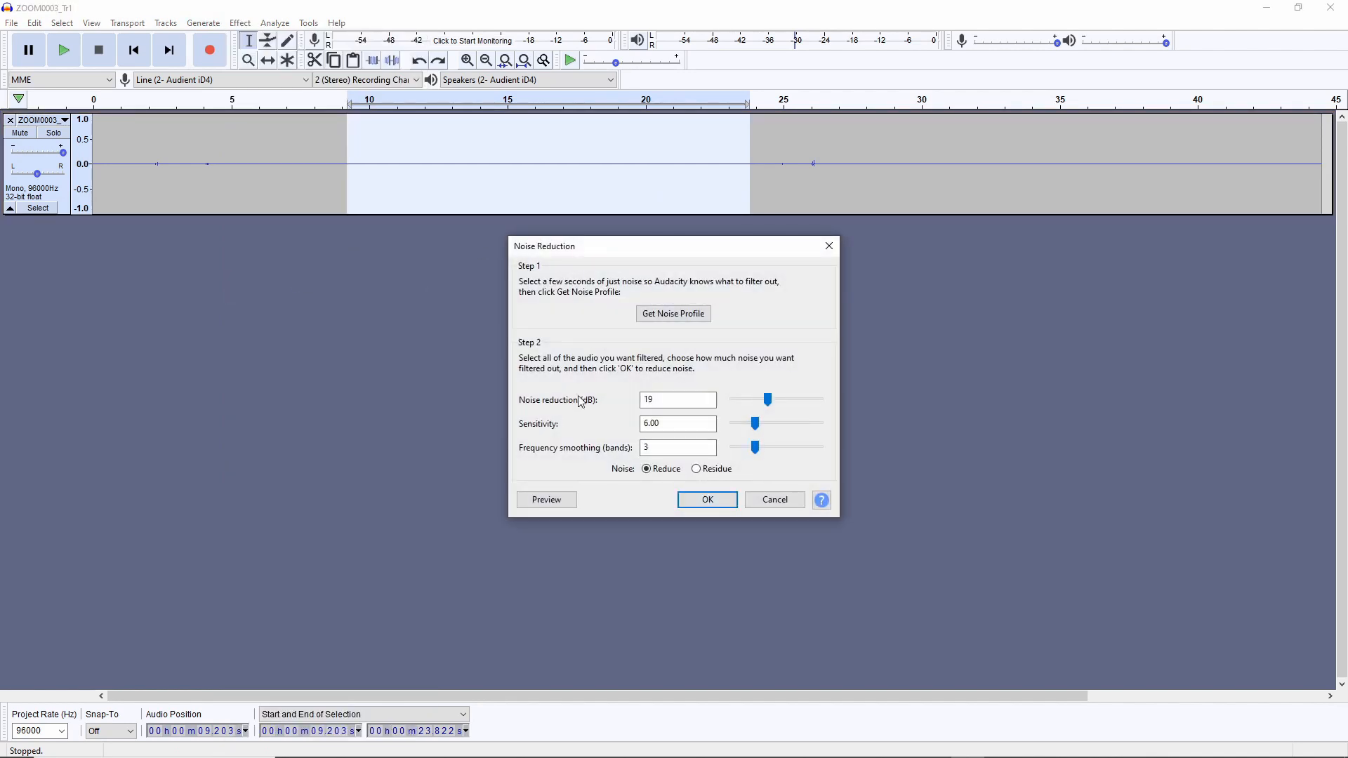
click(706, 500)
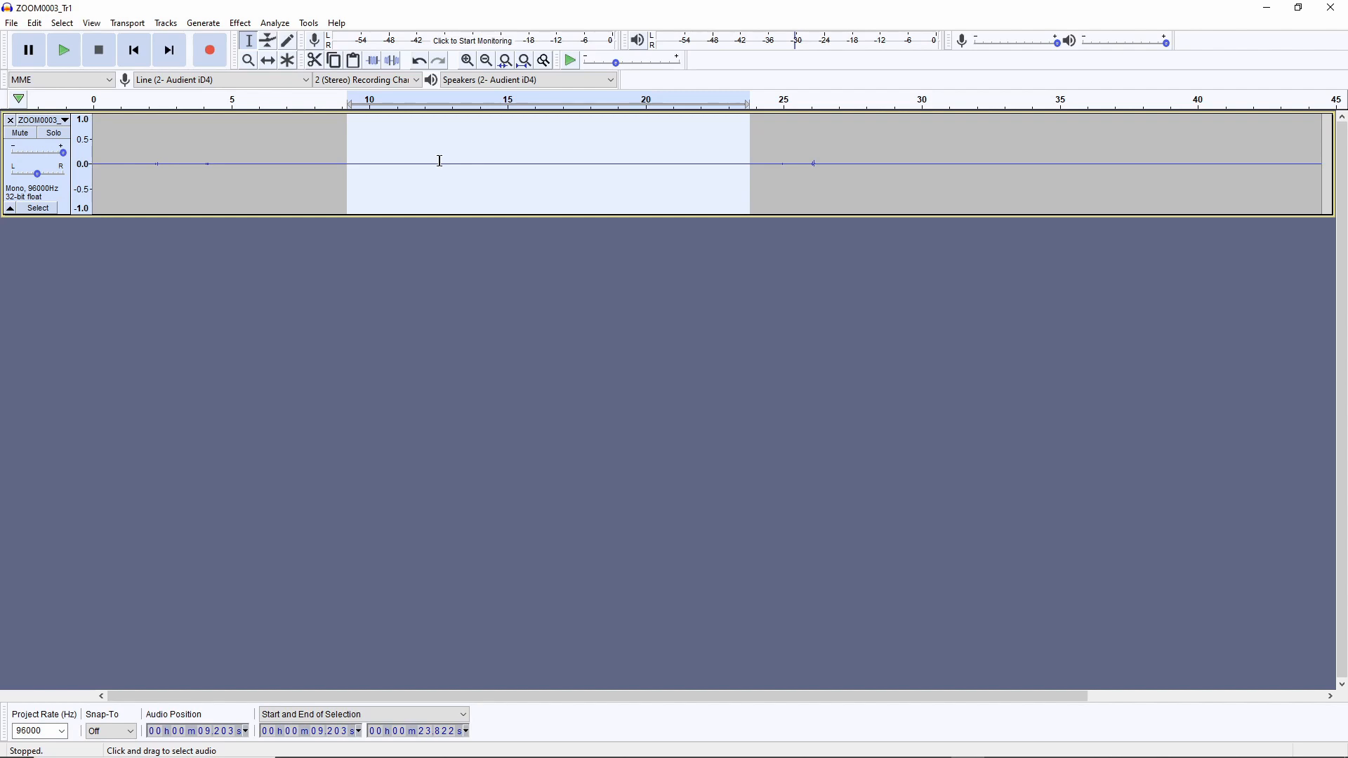
key(space)
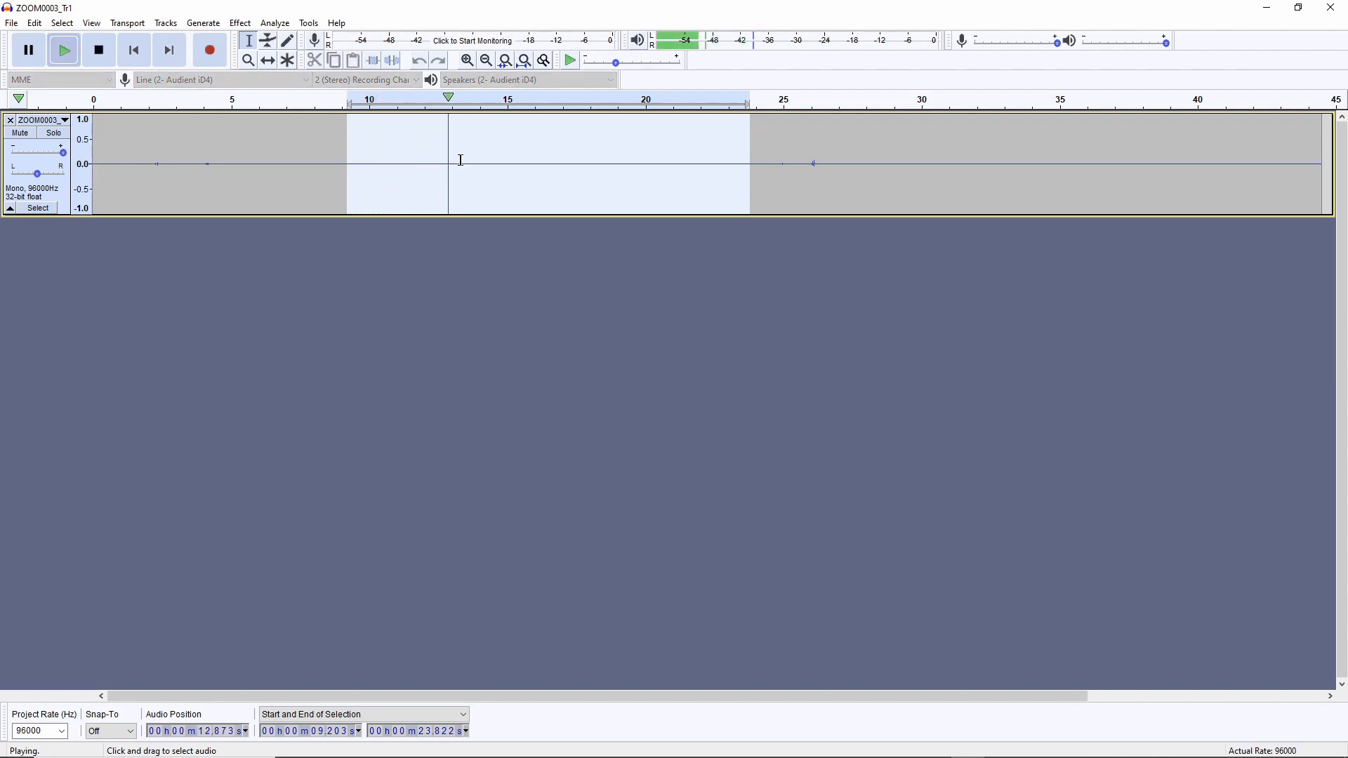
key(space)
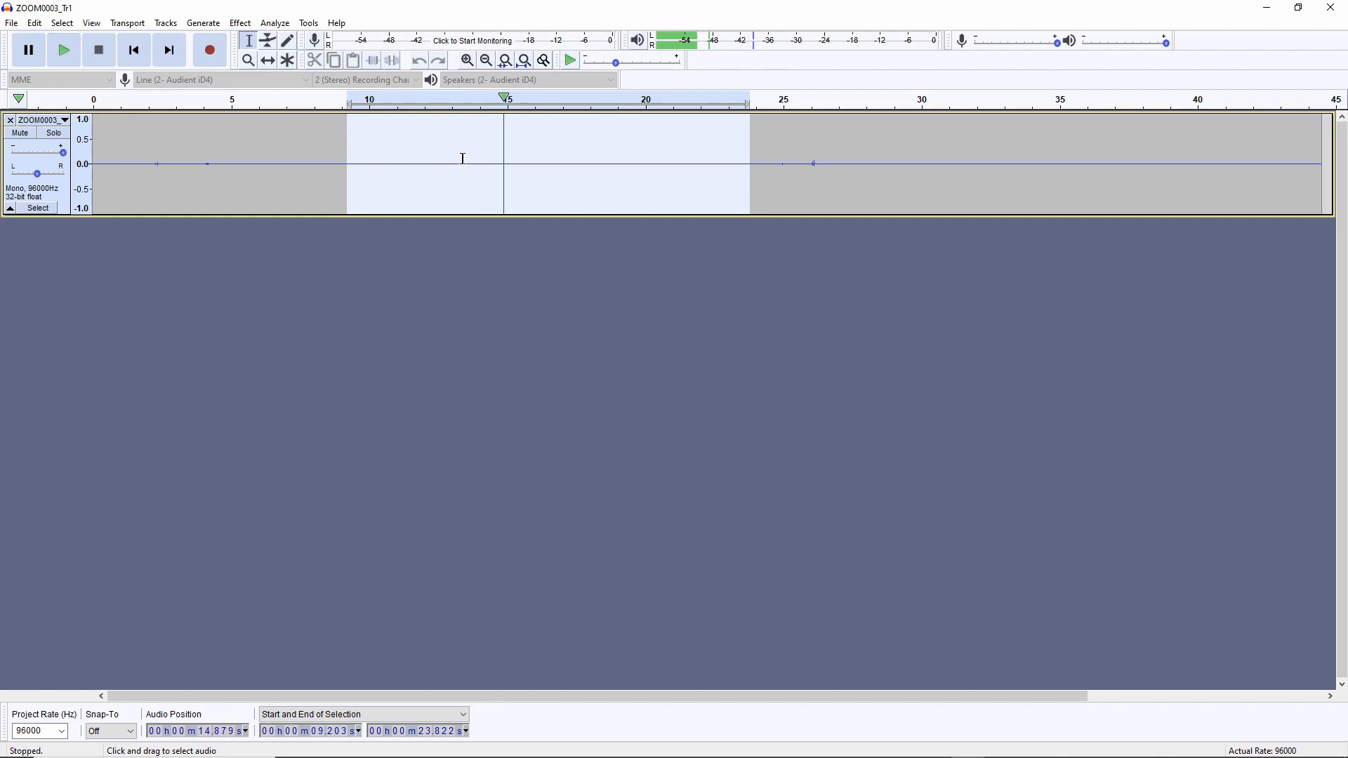
Select the section from about 13.3 to 17.6 seconds and play it to hear its noise level
click(460, 156)
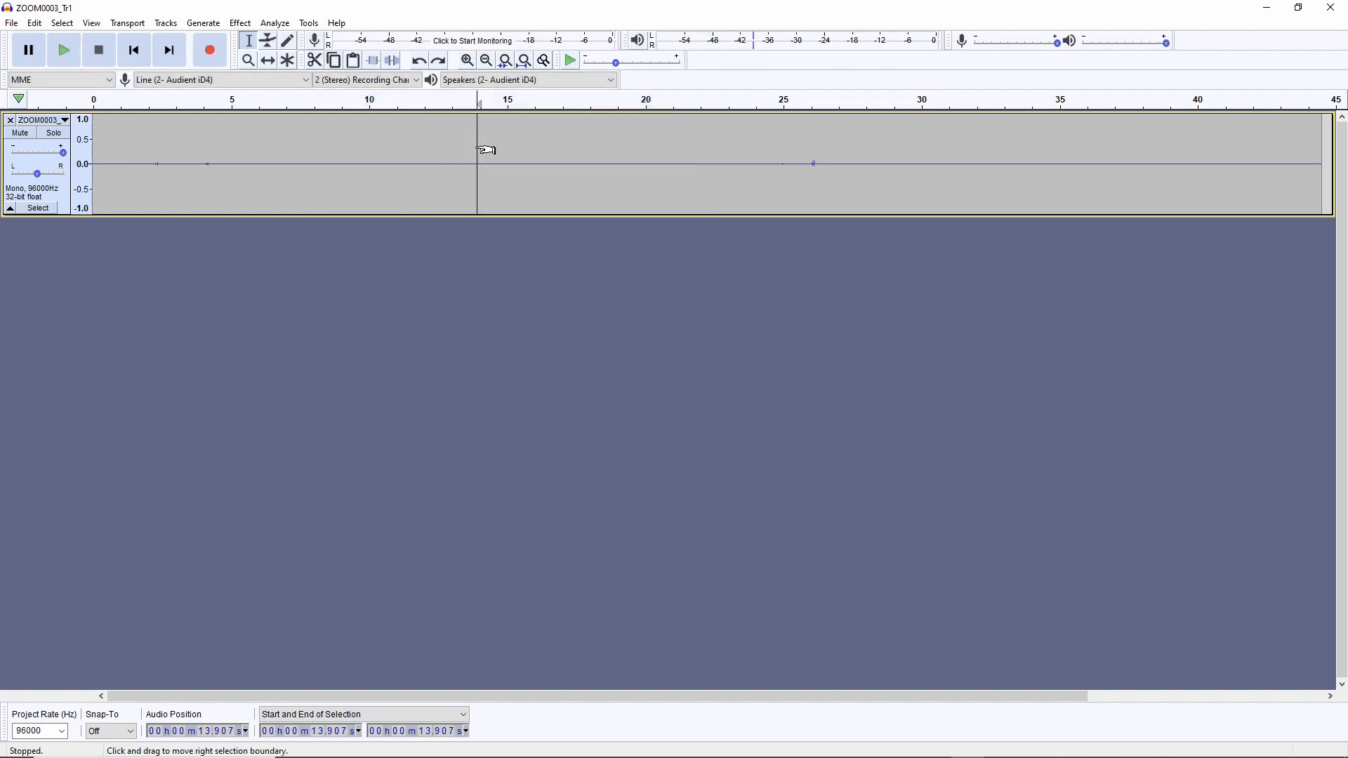
drag(462, 156, 579, 164)
key(space)
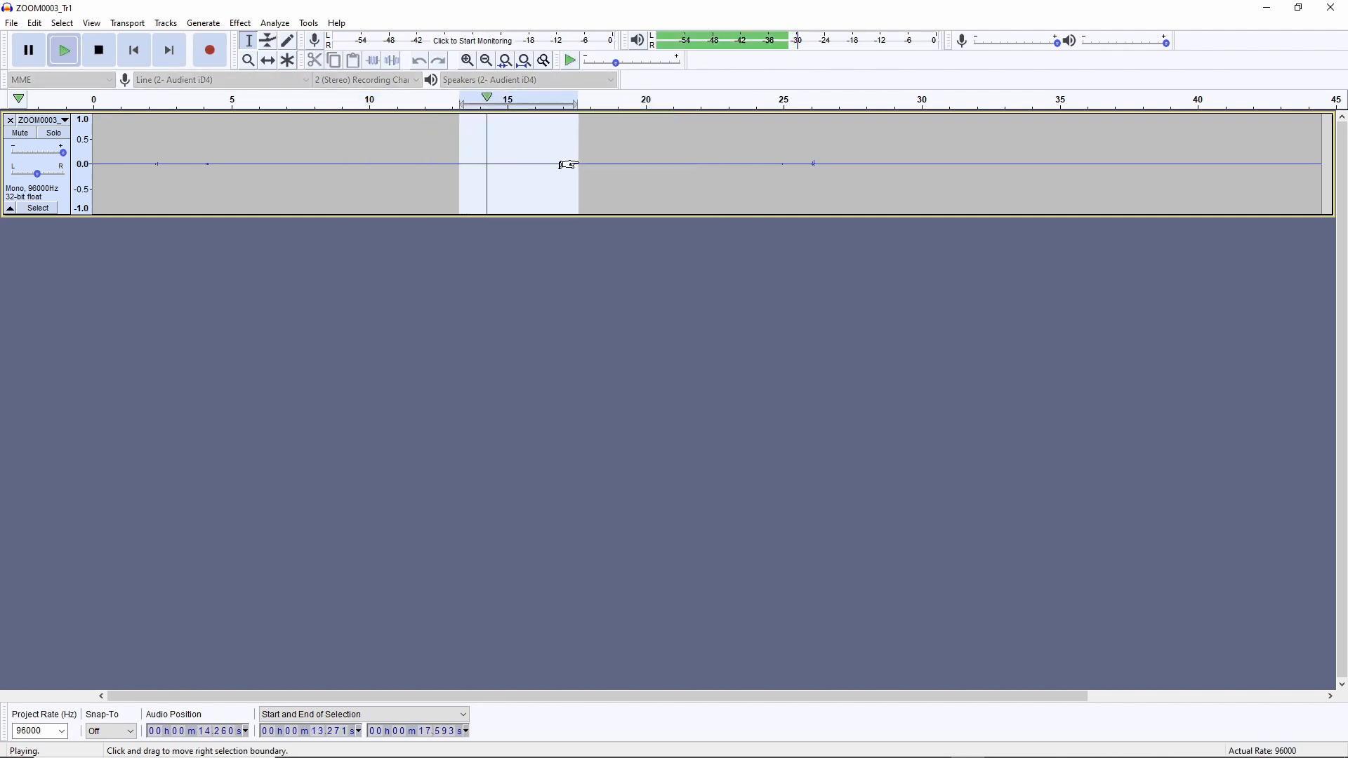
key(space)
Apply Noise Reduction with its current settings to the section from about 13.3 to 17.6 seconds and play the result
click(240, 23)
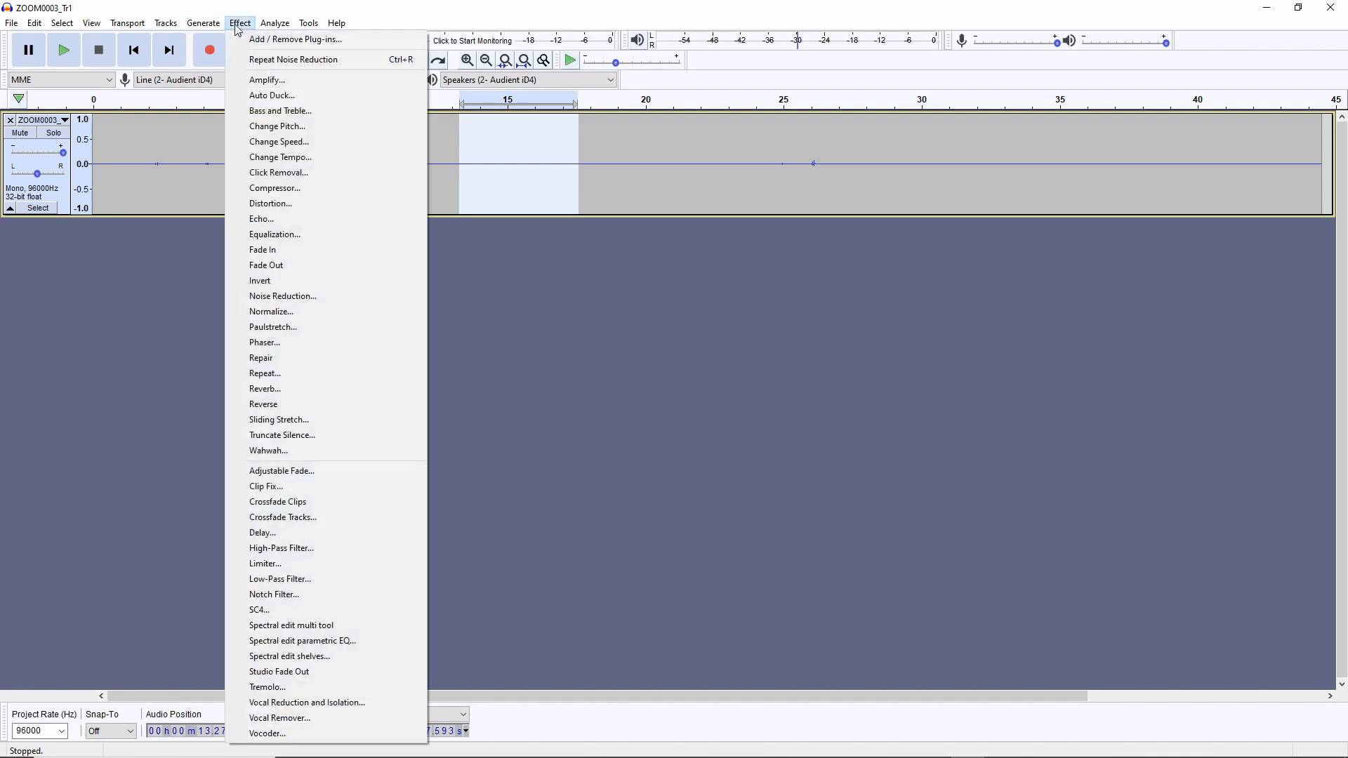
click(365, 297)
click(708, 503)
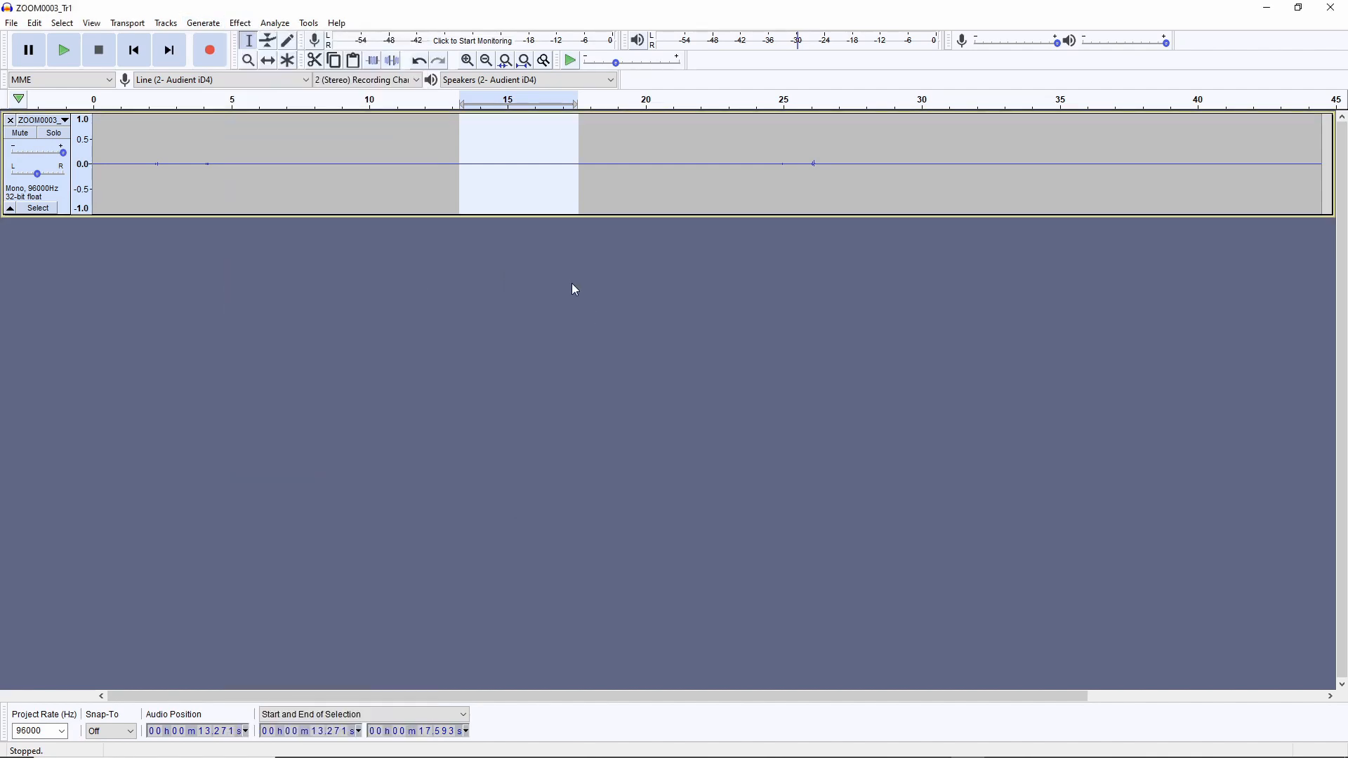
key(space)
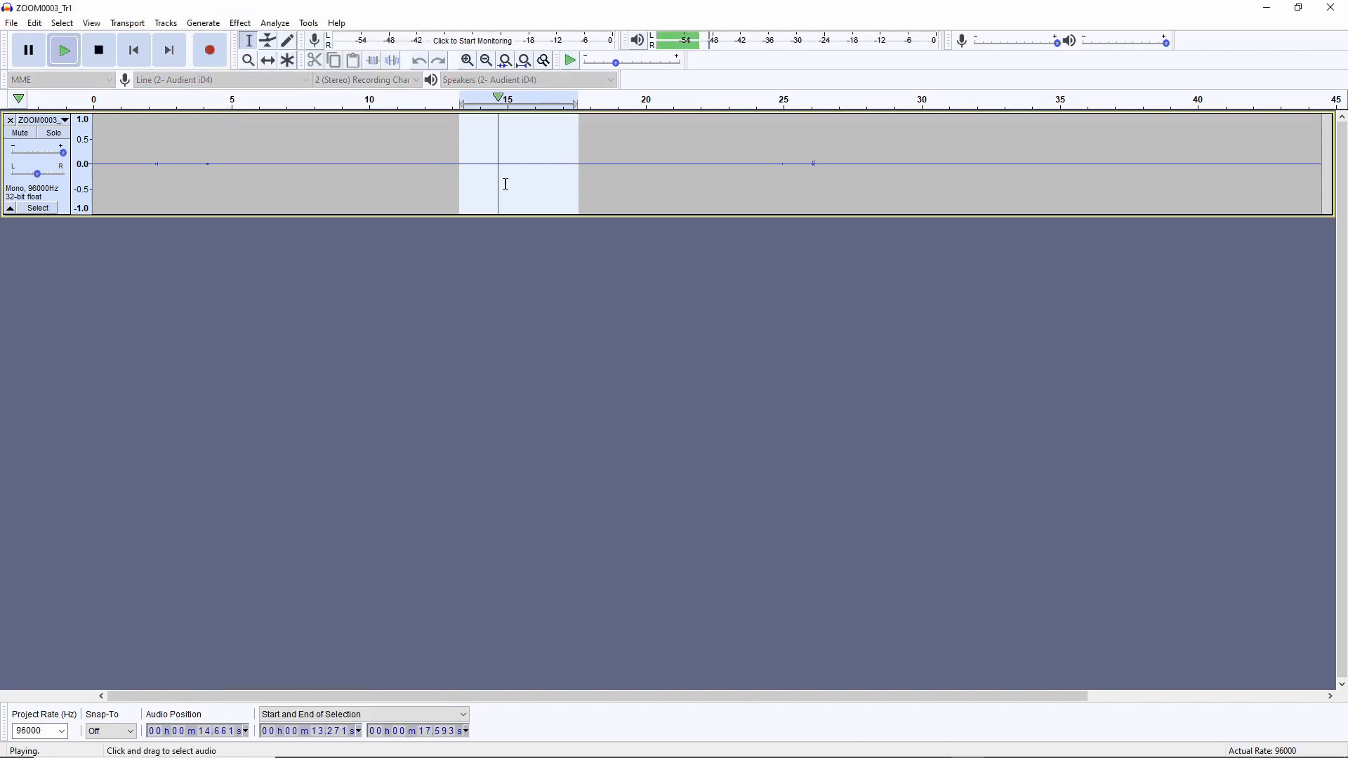
key(space)
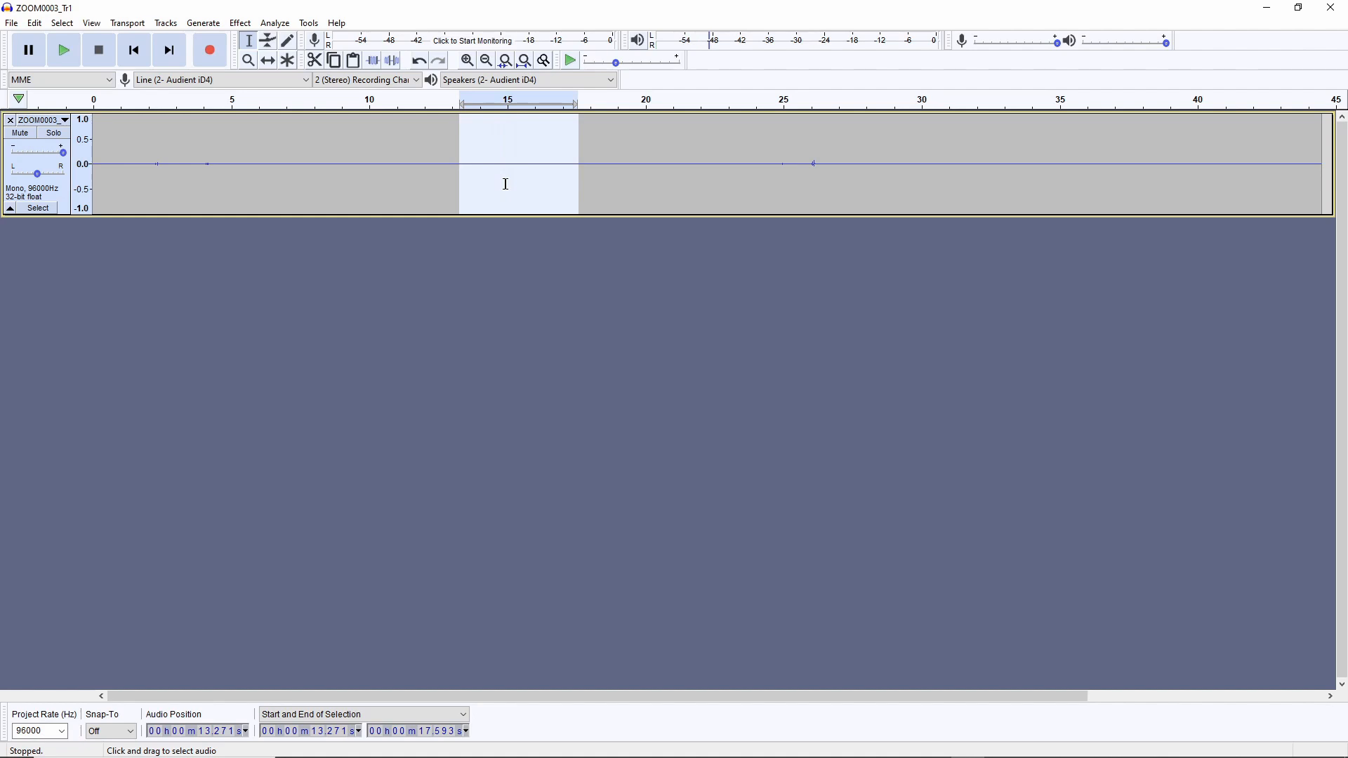